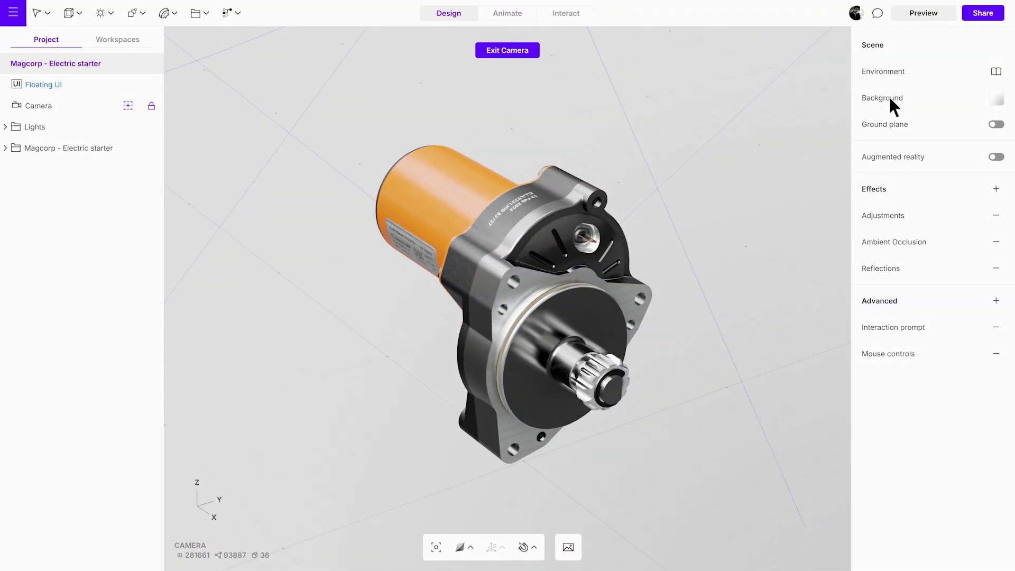
Preview the Electric starter scene at full-screen width, then exit preview and leave full-screen.
{"action": "left_click", "coordinate": [923, 13]}
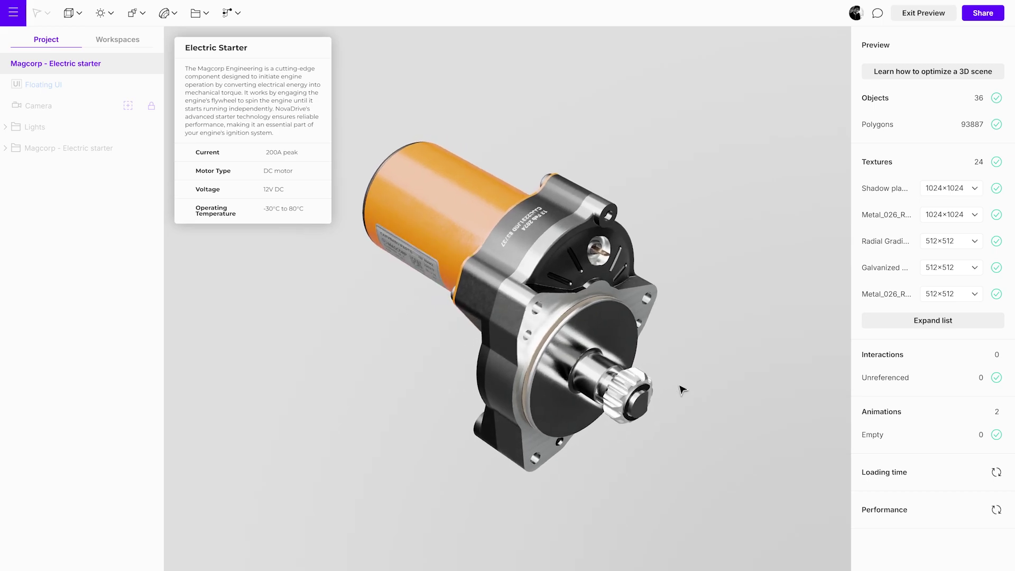
{"action": "left_click", "coordinate": [938, 19]}
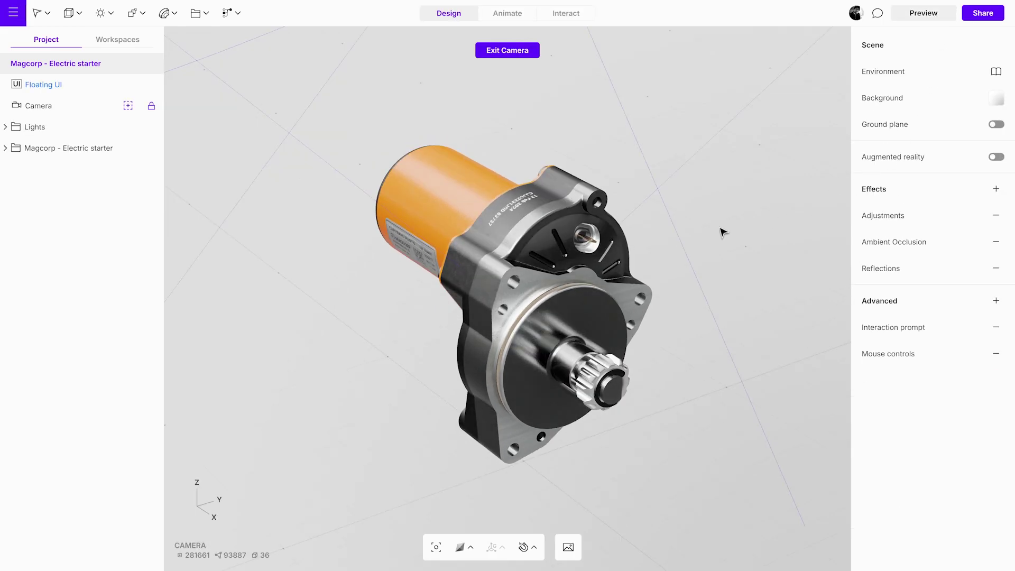
{"action": "key", "text": "F11"}
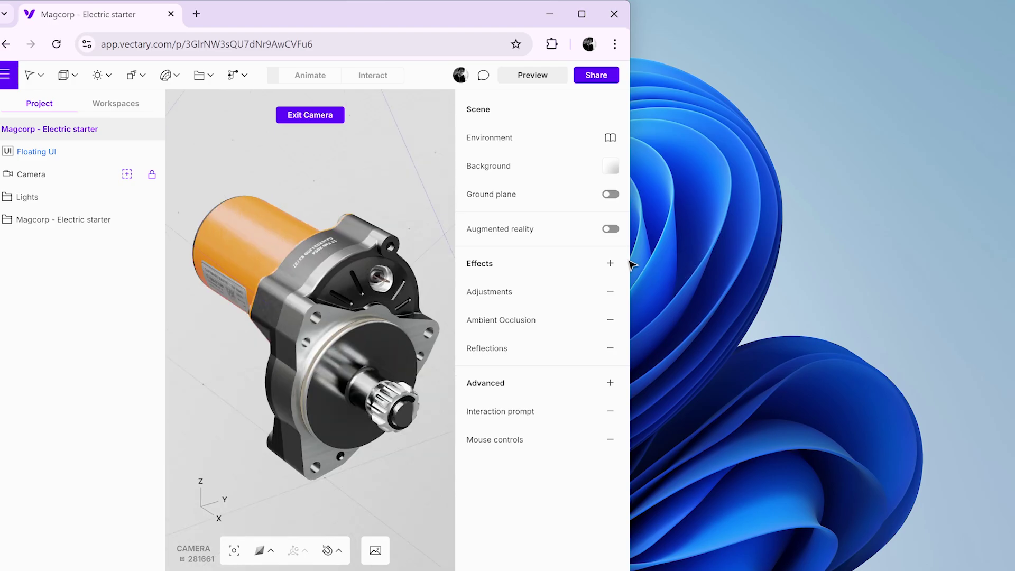
Narrow the browser to phone width, preview and orbit the starter, then exit preview.
{"action": "mouse_move", "coordinate": [631, 261]}
{"action": "left_mouse_down"}
{"action": "mouse_move", "coordinate": [692, 256]}
{"action": "mouse_move", "coordinate": [608, 265]}
{"action": "mouse_move", "coordinate": [634, 262]}
{"action": "left_mouse_up"}
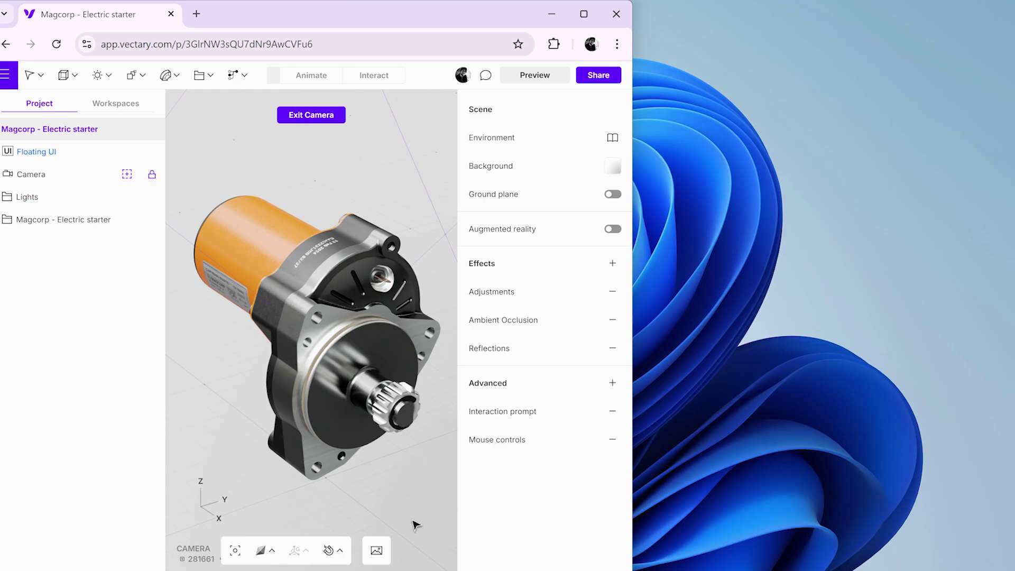
{"action": "left_click", "coordinate": [537, 78]}
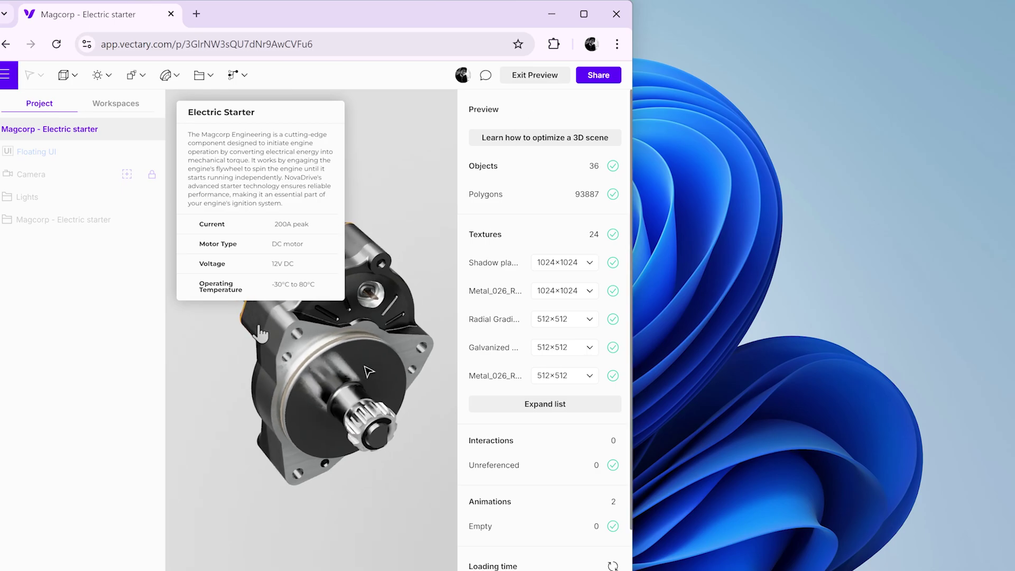
{"action": "left_click_drag", "start_coordinate": [394, 403], "coordinate": [308, 397]}
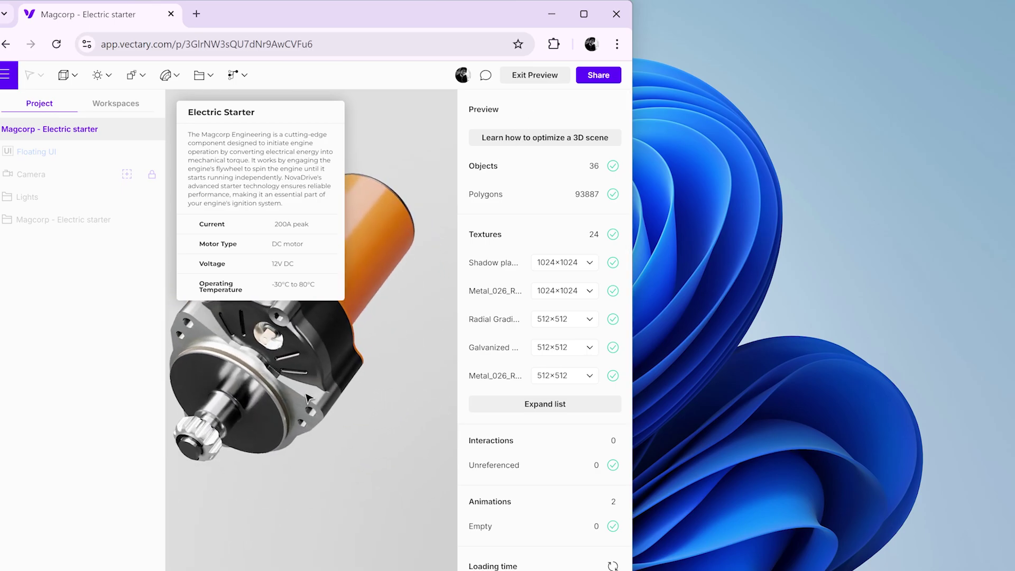
{"action": "left_click", "coordinate": [547, 78]}
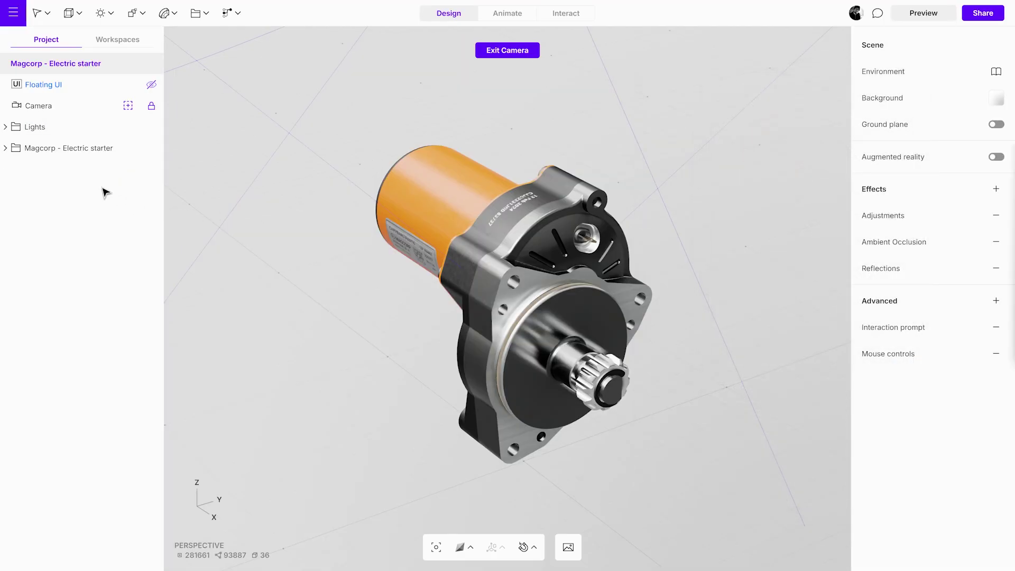
Duplicate the Floating UI layer and switch the copy, Floating UI 1, to a Docked layout.
{"action": "left_click", "coordinate": [33, 86]}
{"action": "right_click", "coordinate": [30, 88]}
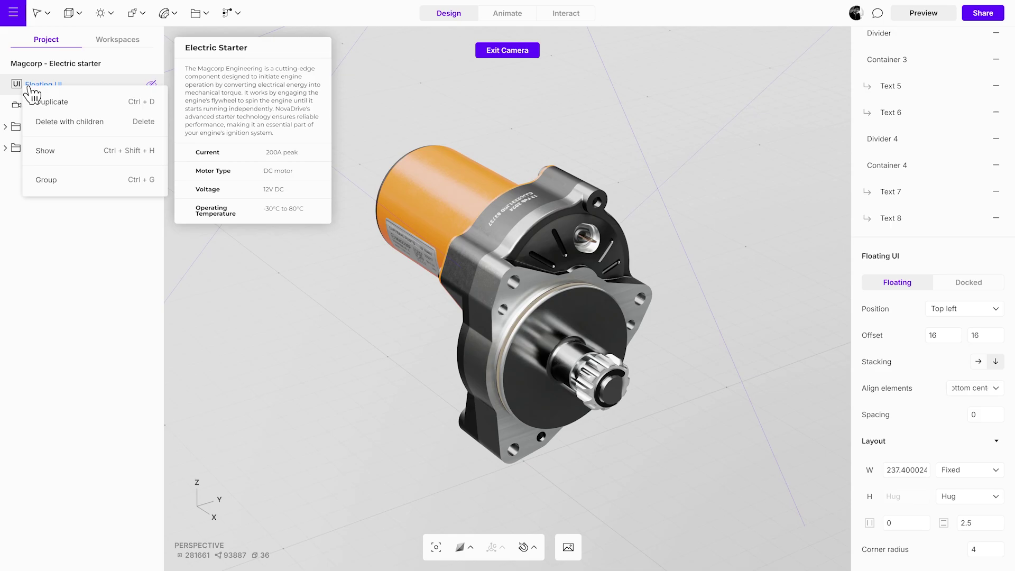
{"action": "left_click", "coordinate": [51, 102]}
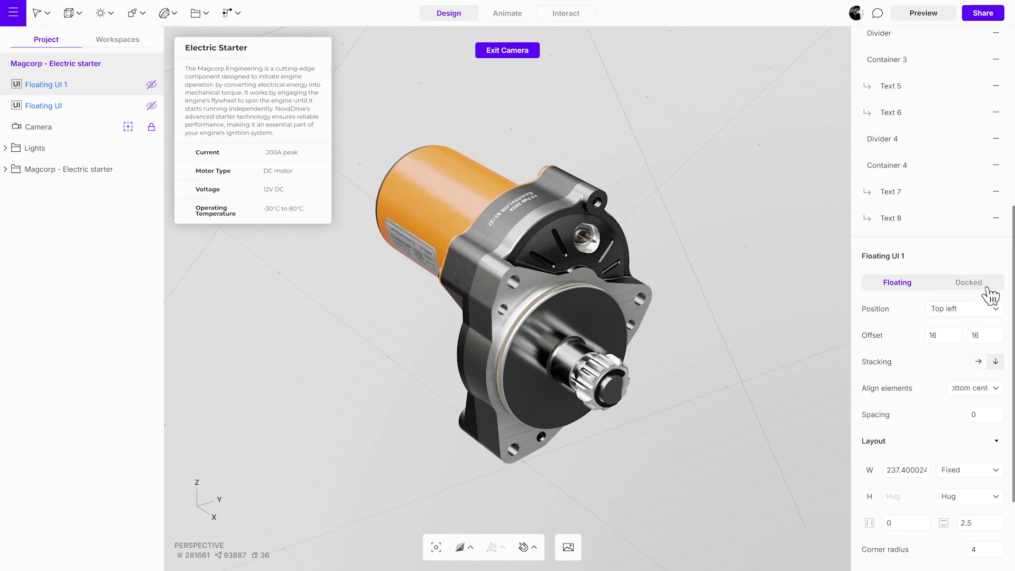
{"action": "left_click", "coordinate": [969, 282]}
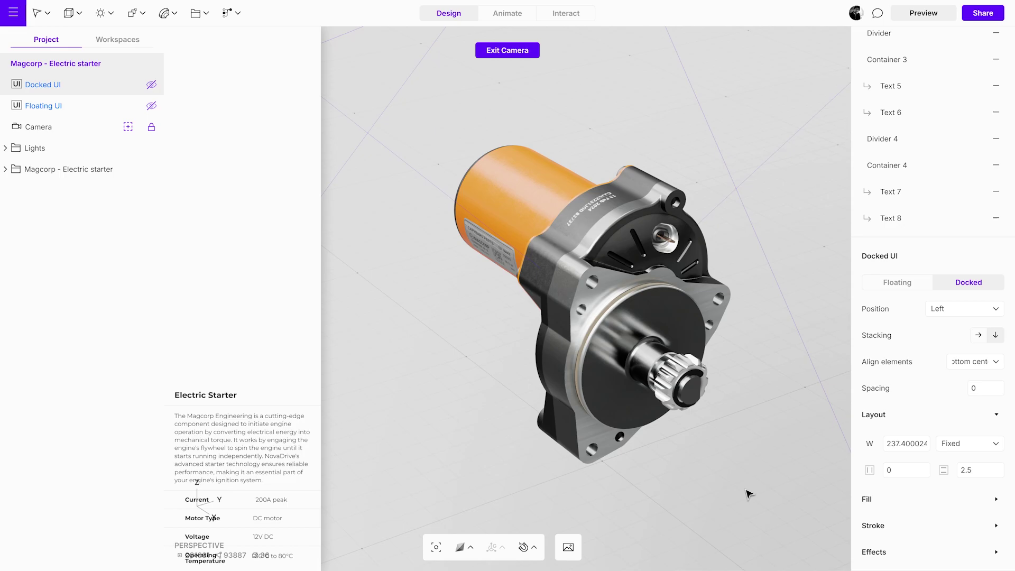
Set the Docked UI position to Bottom and preview the scene.
{"action": "left_click", "coordinate": [965, 317]}
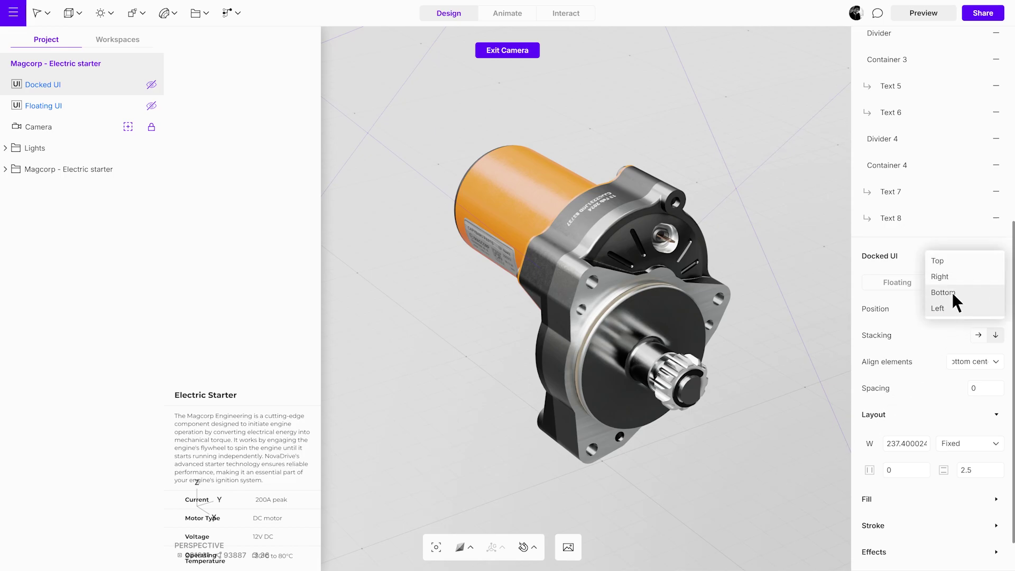
{"action": "left_click", "coordinate": [943, 293]}
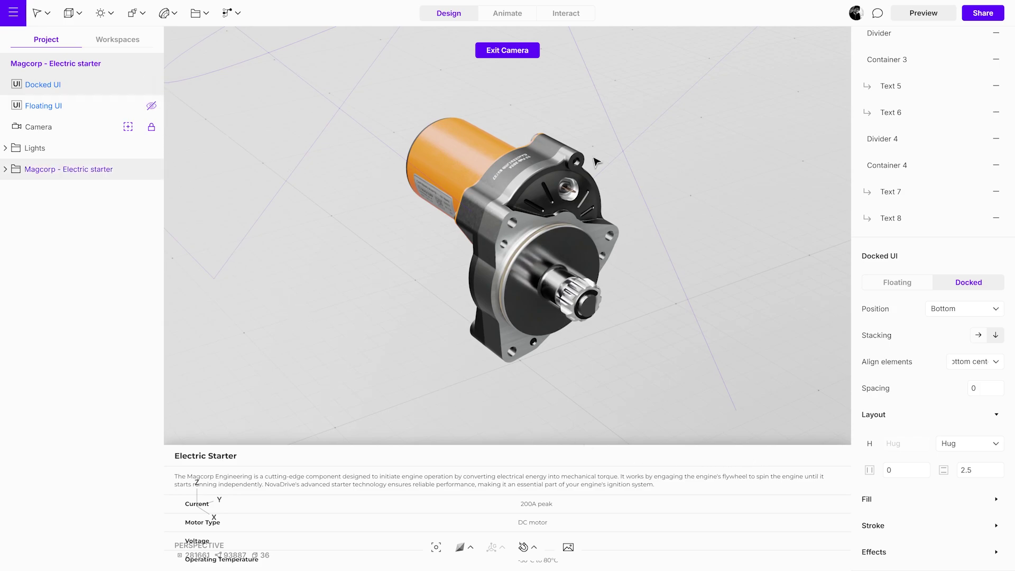
{"action": "left_click", "coordinate": [926, 16]}
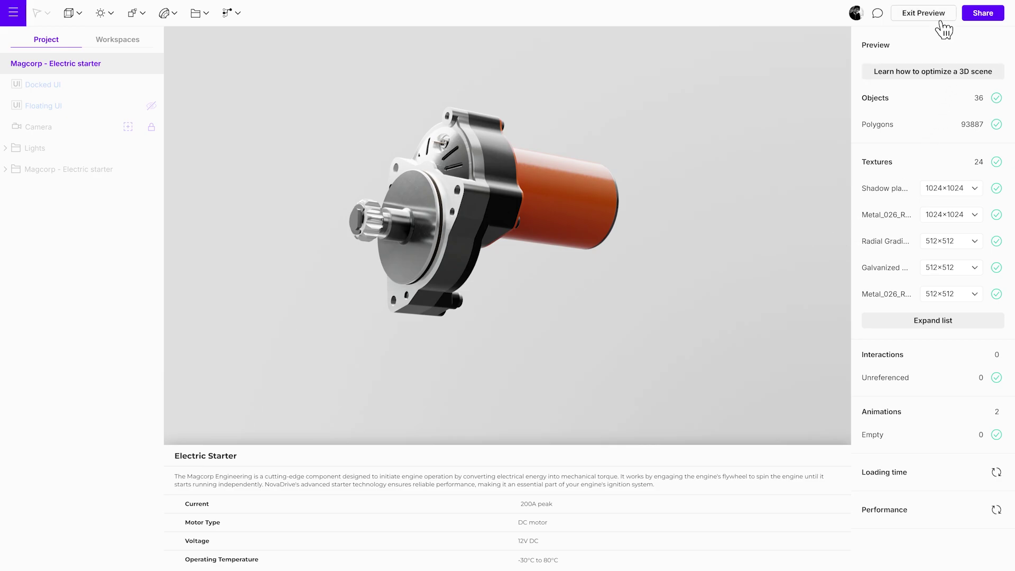
Preview the bottom-docked card in the narrow window, widen it, then exit preview to full-screen.
{"action": "left_click", "coordinate": [934, 17]}
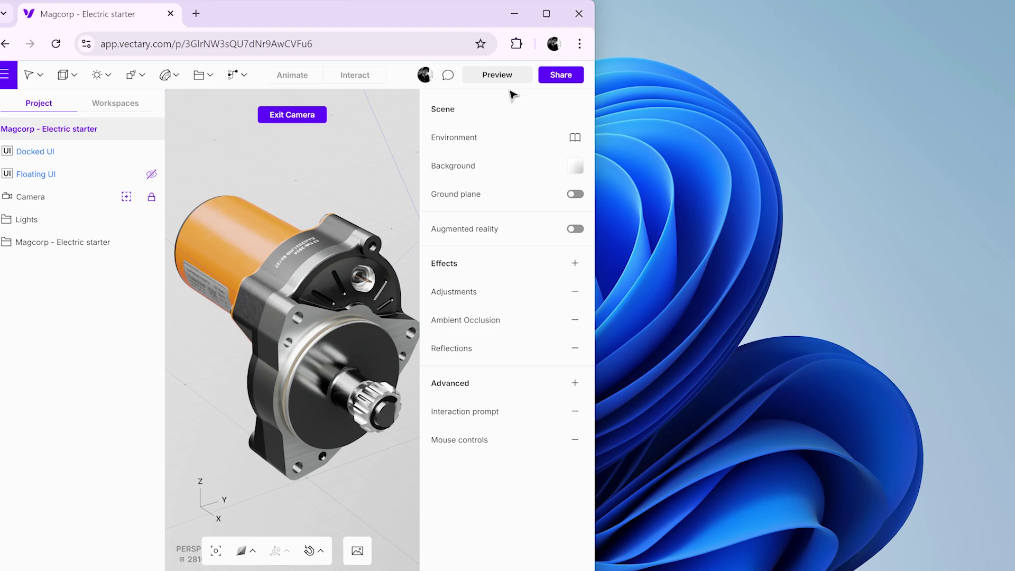
{"action": "left_click", "coordinate": [500, 77]}
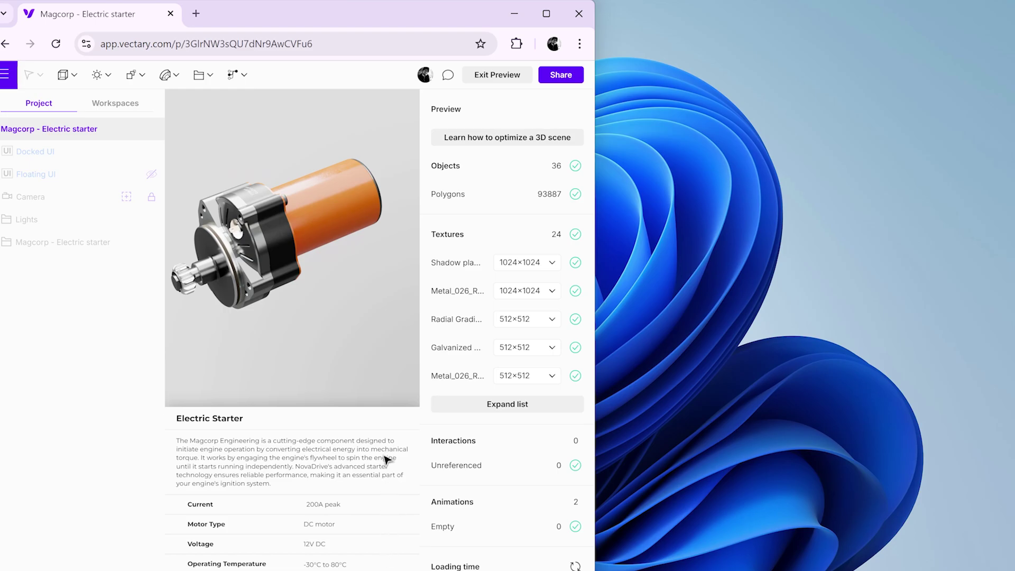
{"action": "left_click_drag", "start_coordinate": [594, 406], "coordinate": [642, 404]}
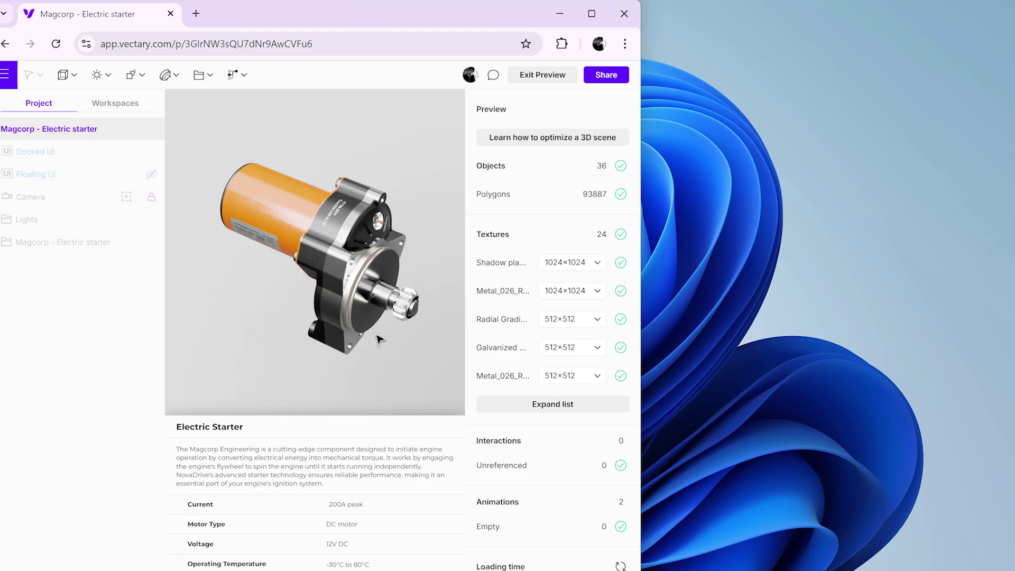
{"action": "left_click", "coordinate": [556, 85]}
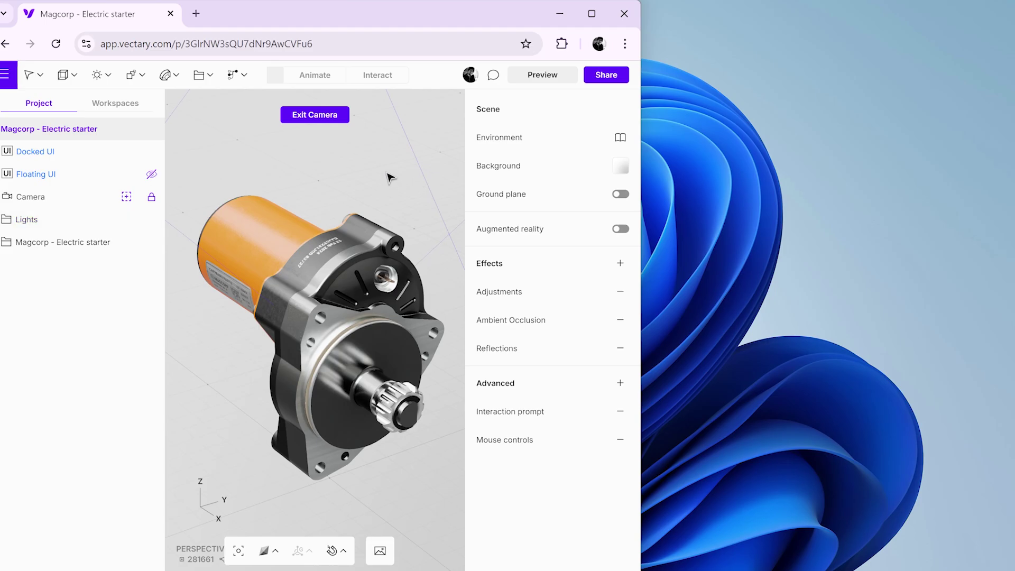
{"action": "key", "text": "F11"}
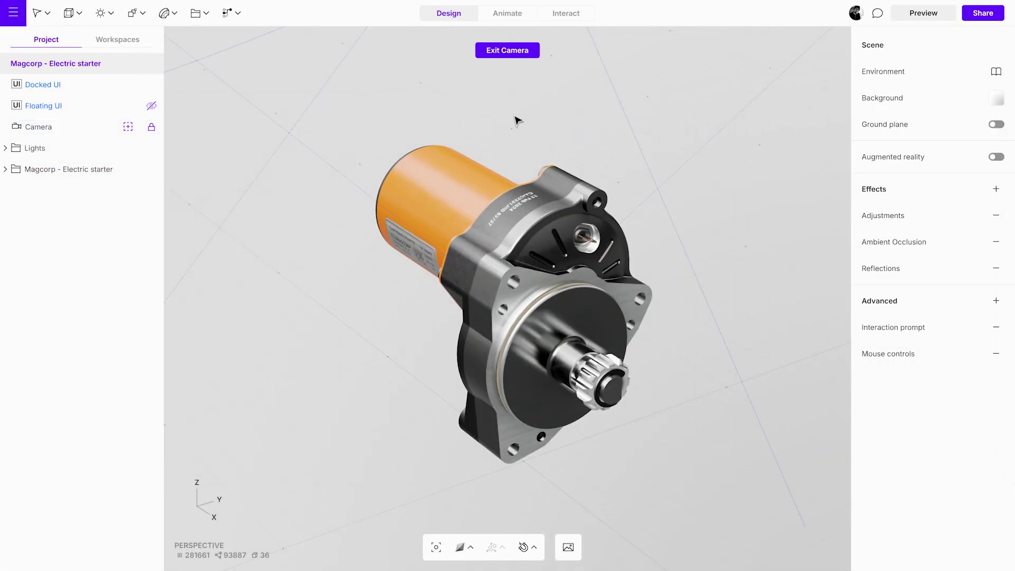
Create a new interaction named 'Breakpoints - On load' with an On load trigger.
{"action": "left_click", "coordinate": [565, 19]}
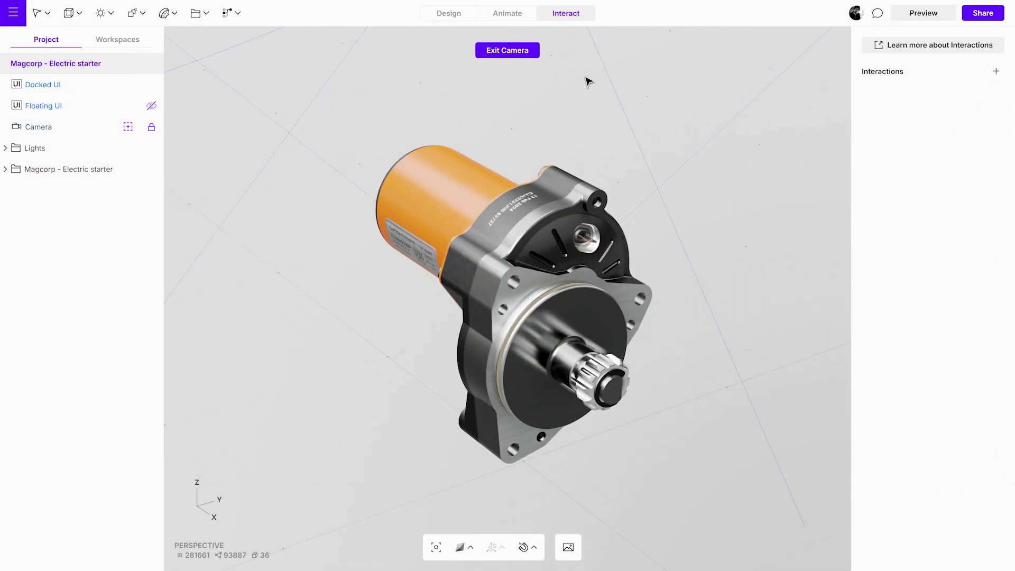
{"action": "left_click", "coordinate": [996, 70]}
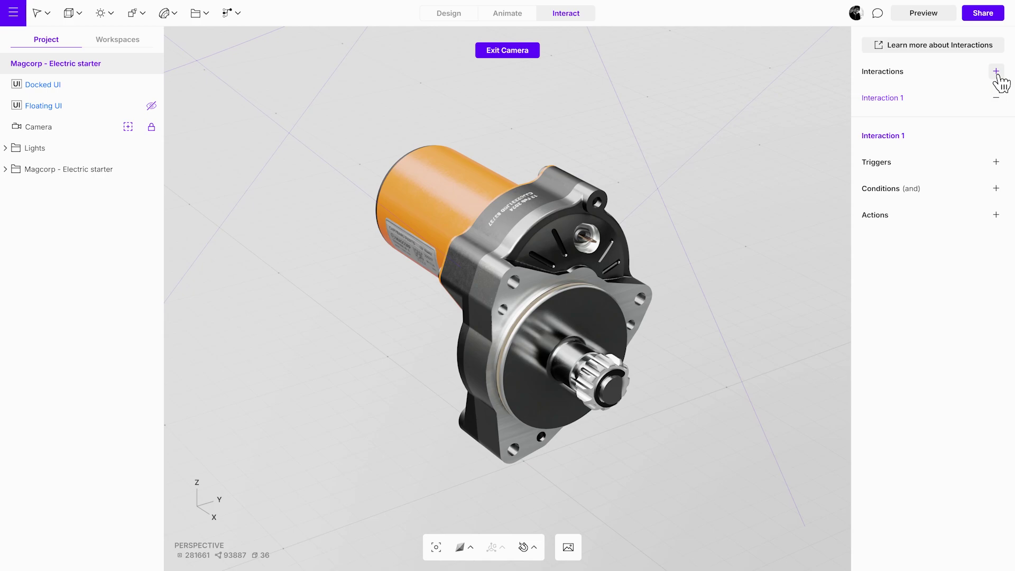
{"action": "double_click", "coordinate": [894, 98]}
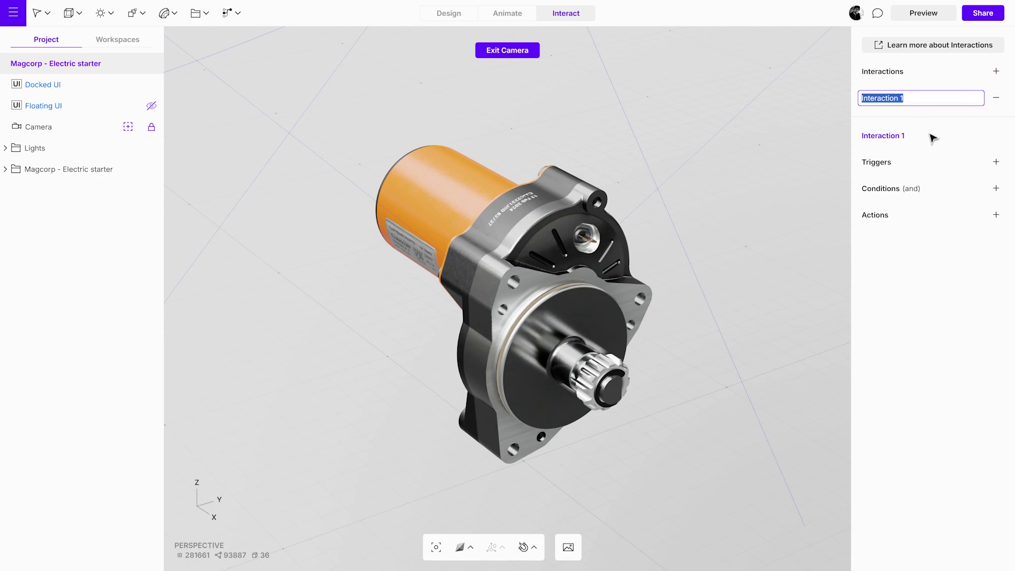
{"action": "type", "text": "Breakpoints - On load"}
{"action": "key", "text": "Return"}
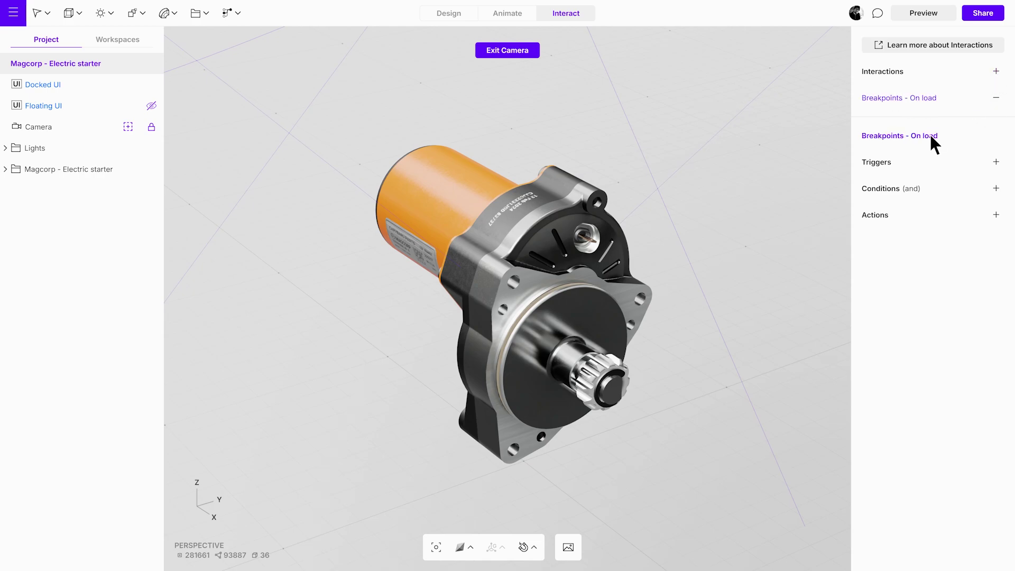
{"action": "left_click", "coordinate": [996, 162]}
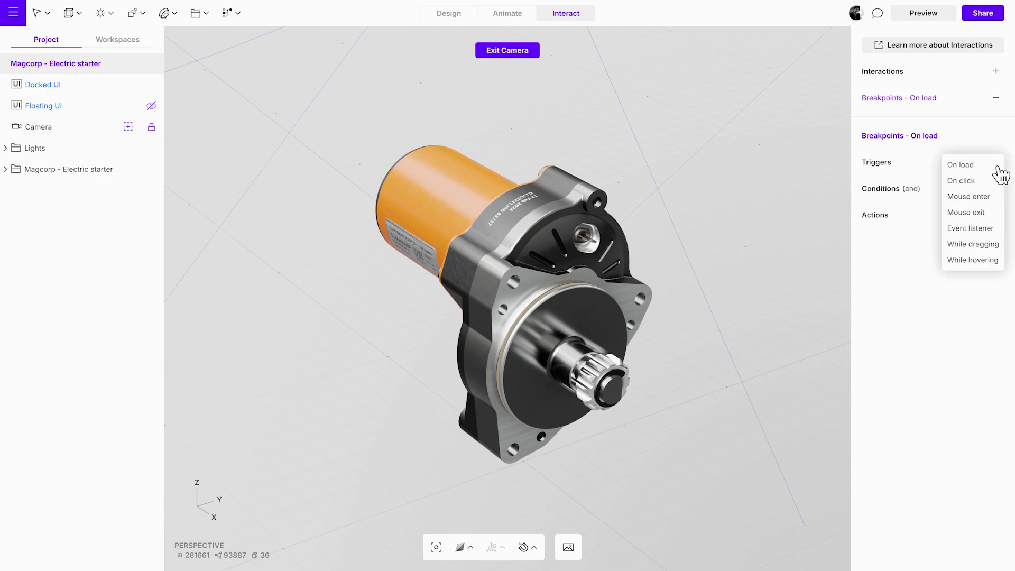
{"action": "left_click", "coordinate": [965, 167]}
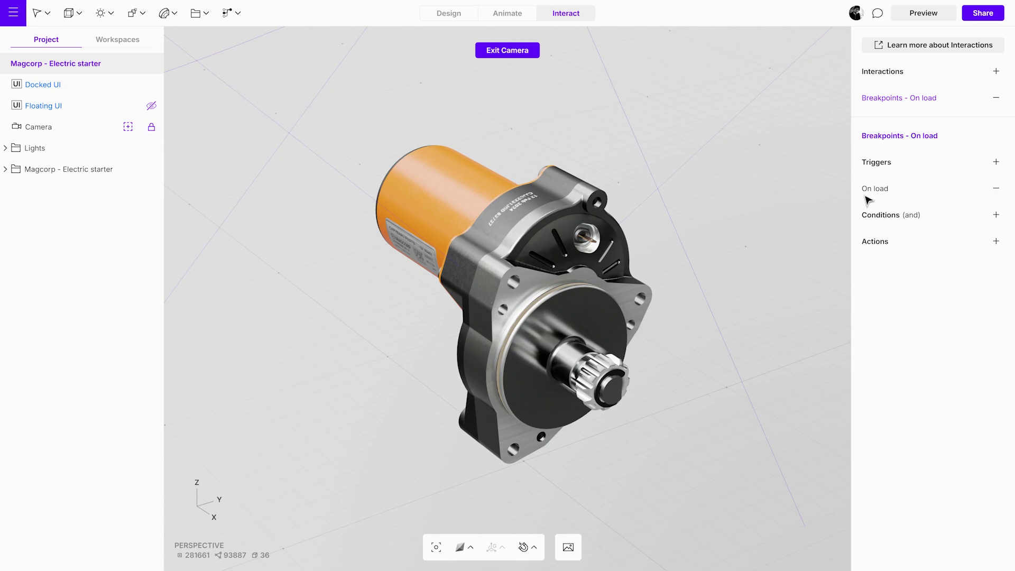
Add a Breakpoint condition measuring Width with size ≤ 767.
{"action": "left_click", "coordinate": [996, 215]}
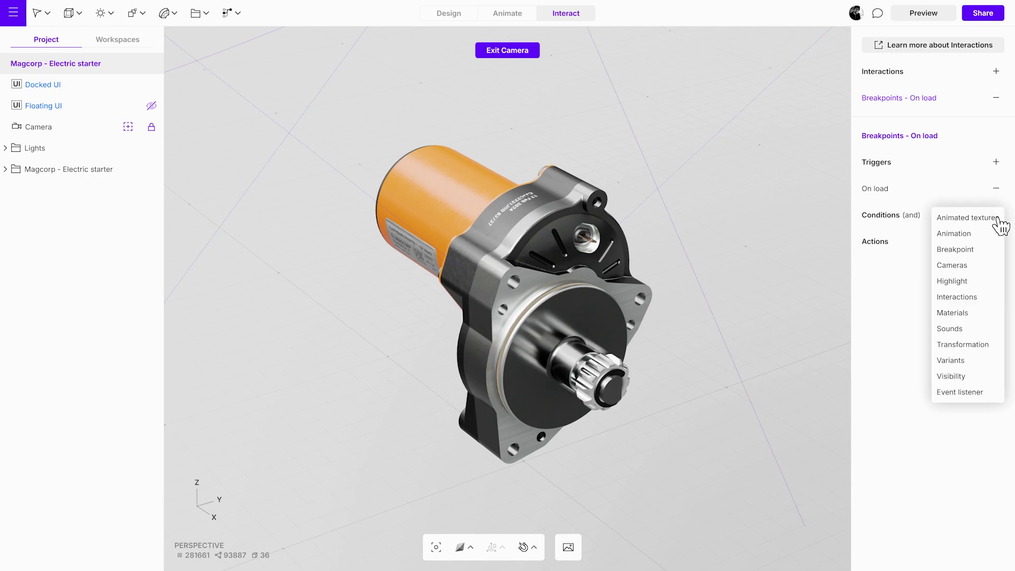
{"action": "left_click", "coordinate": [974, 255]}
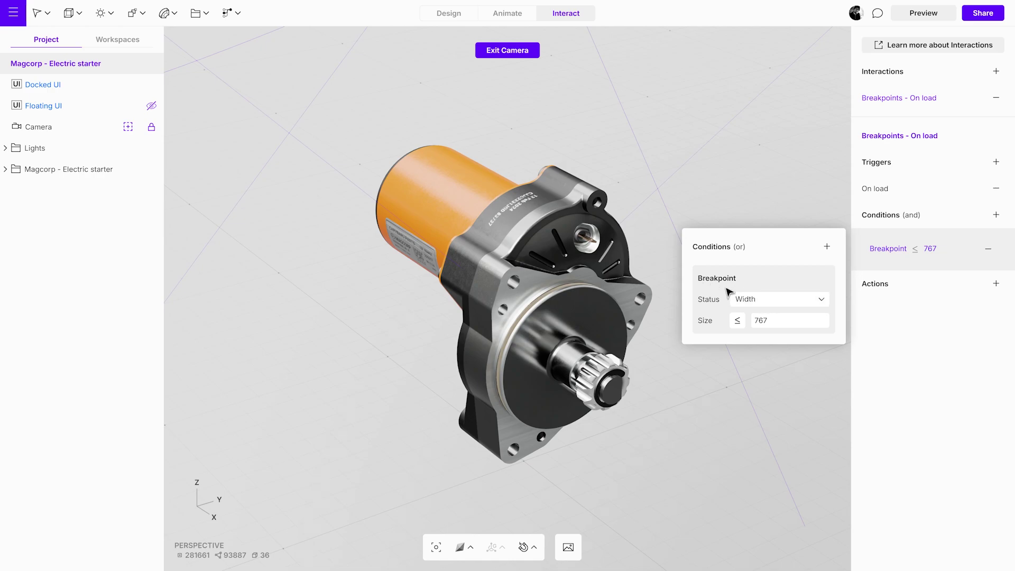
{"action": "left_click", "coordinate": [764, 300]}
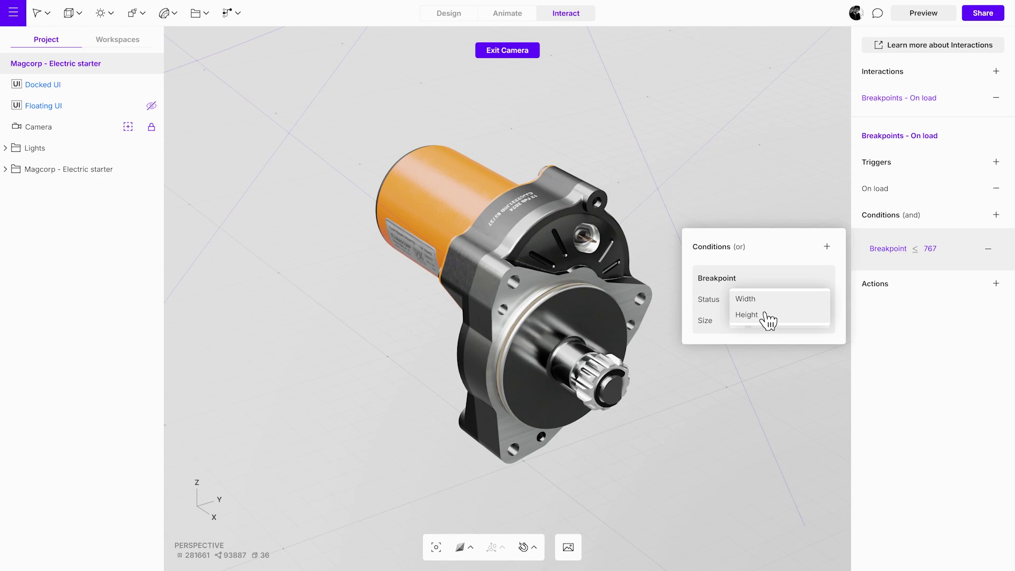
{"action": "left_click", "coordinate": [764, 301]}
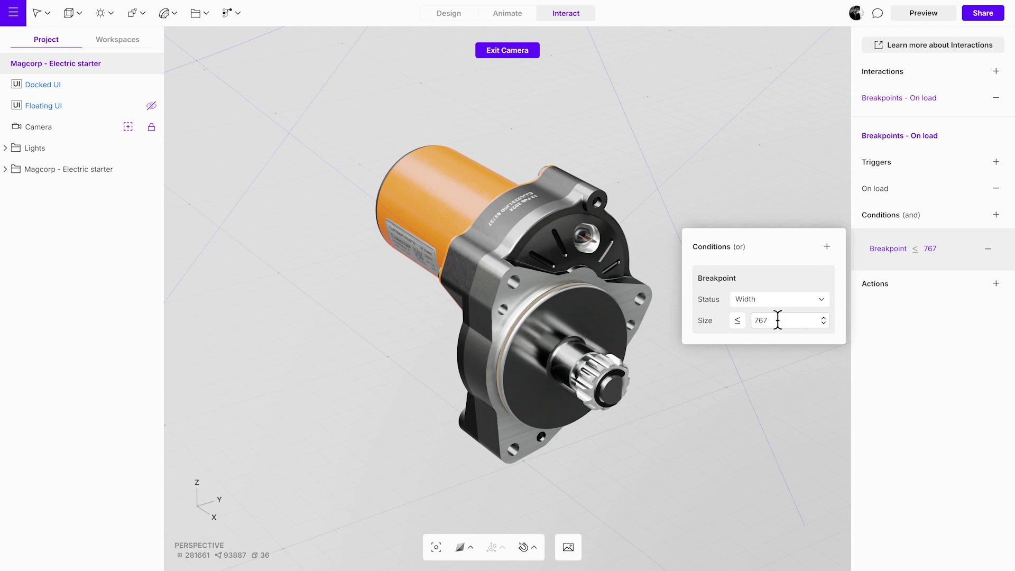
Unhide the Floating UI layer and add a Visibility action that shows the Docked UI panel.
{"action": "left_click", "coordinate": [151, 107]}
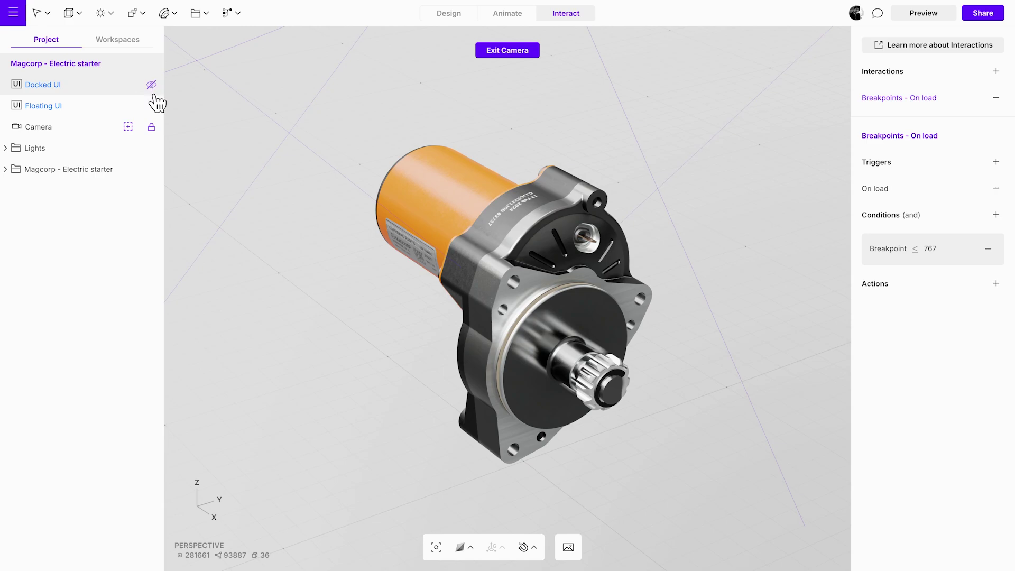
{"action": "left_click", "coordinate": [997, 284]}
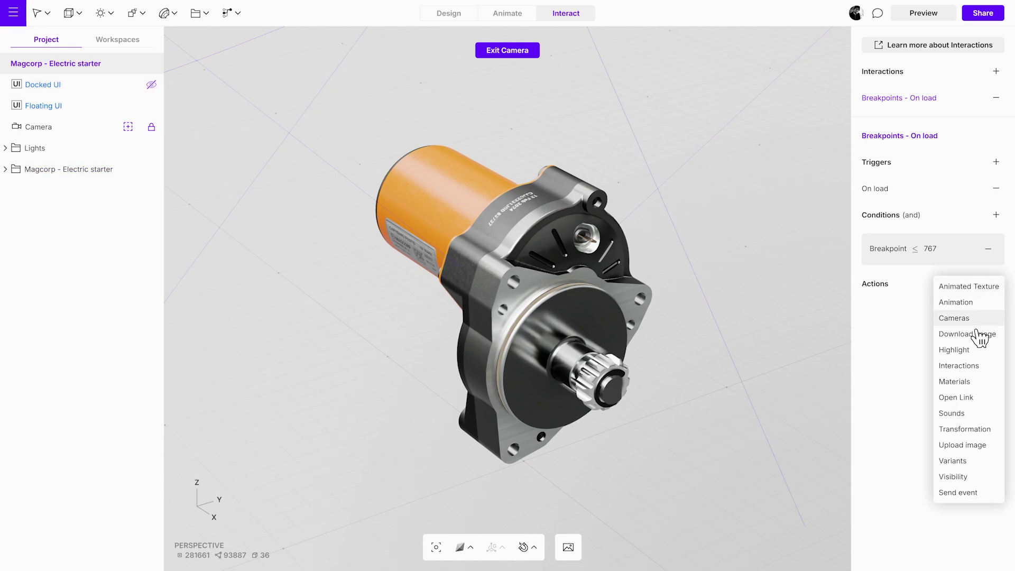
{"action": "left_click", "coordinate": [963, 478]}
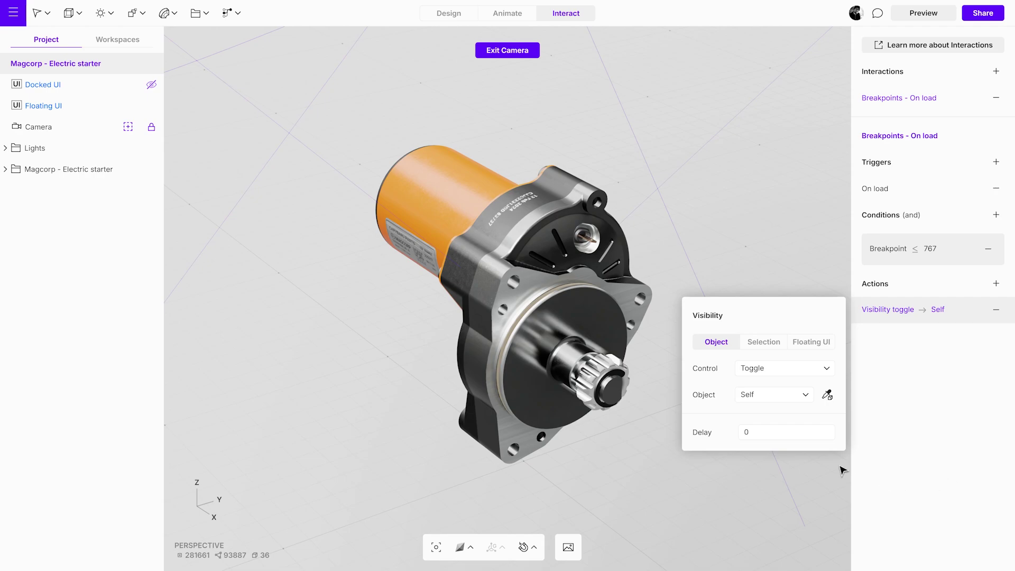
{"action": "left_click", "coordinate": [813, 343]}
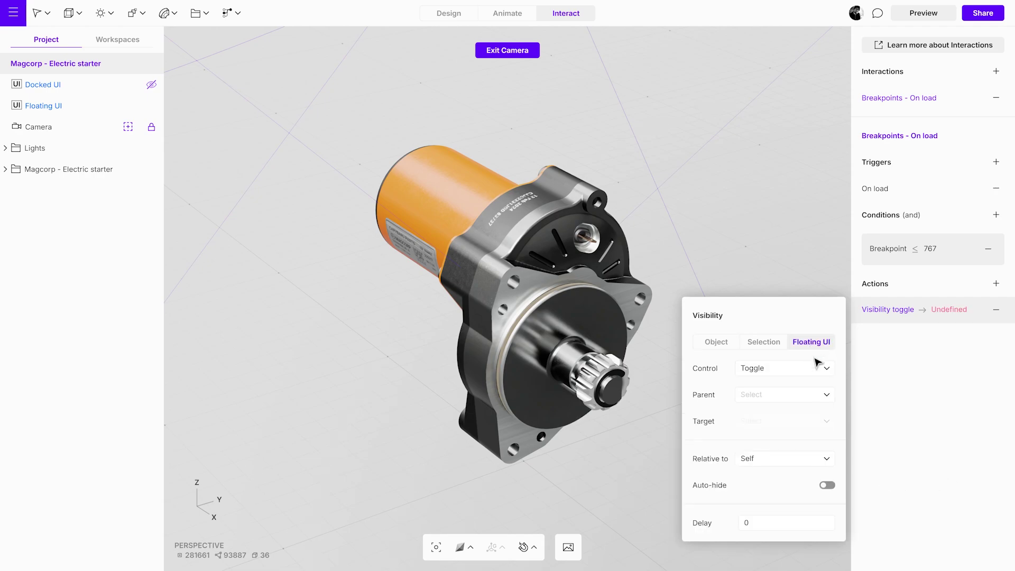
{"action": "left_click", "coordinate": [817, 364]}
{"action": "left_click", "coordinate": [793, 341]}
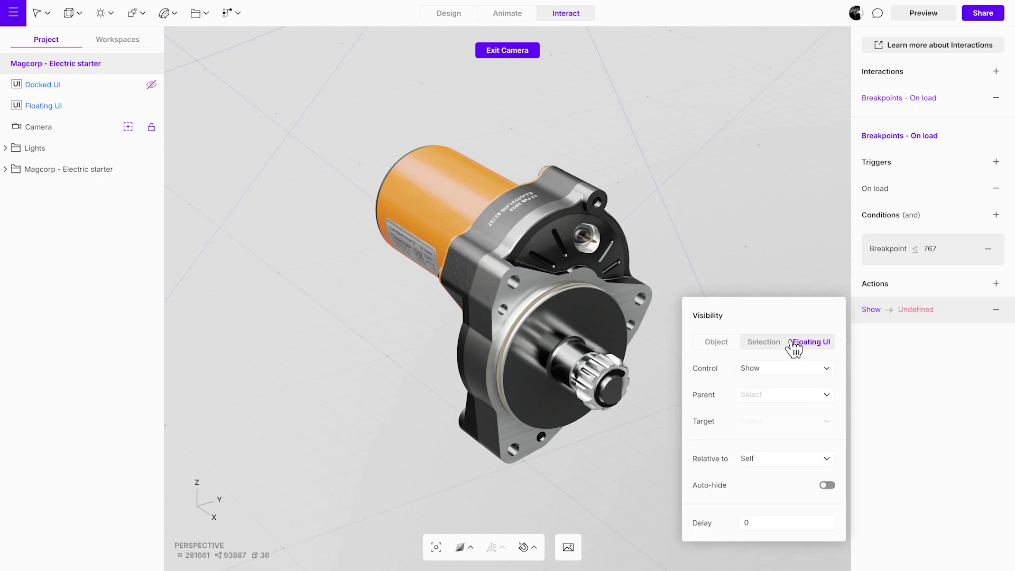
{"action": "left_click", "coordinate": [796, 399]}
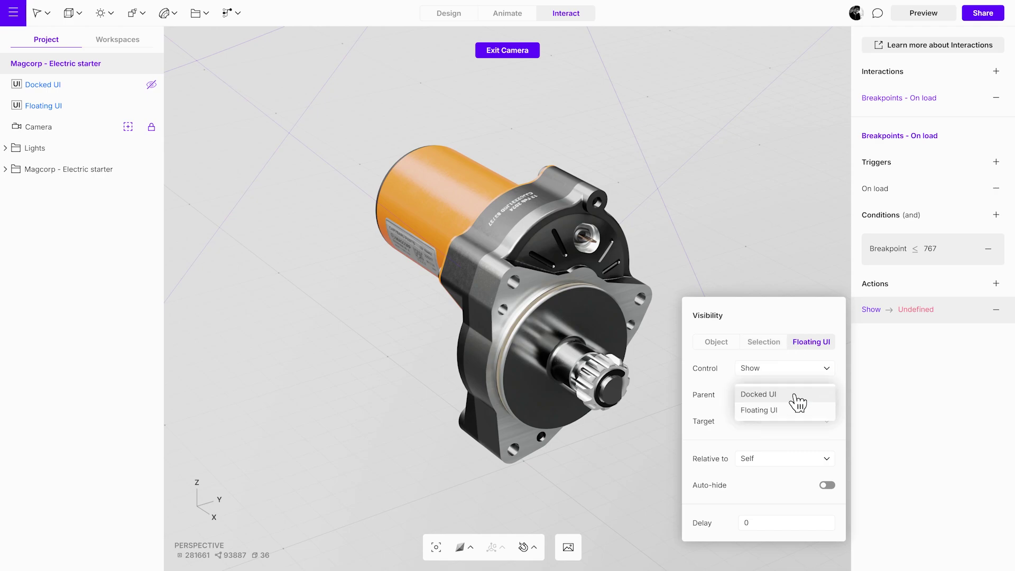
{"action": "left_click", "coordinate": [798, 404]}
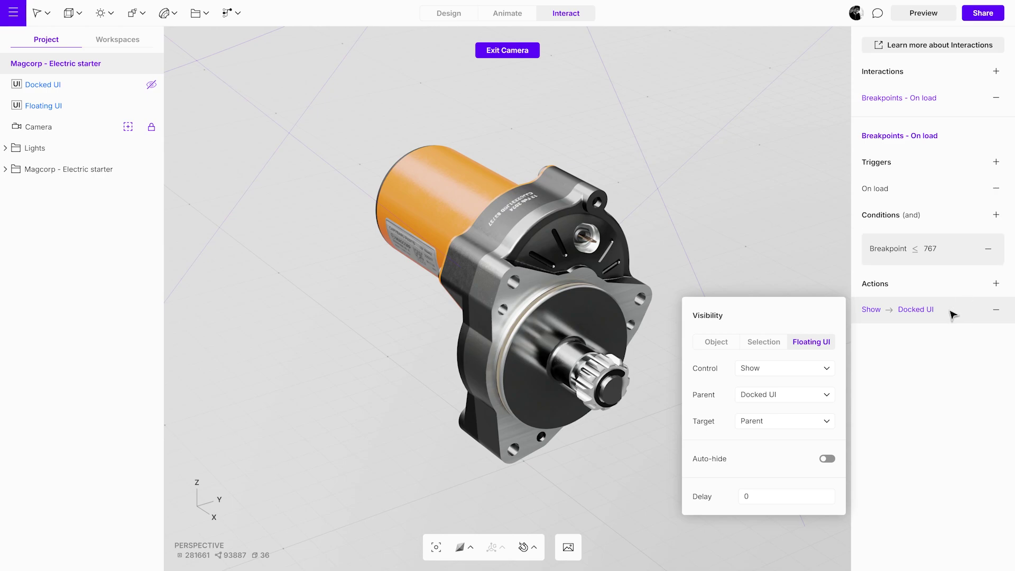
Add a second Visibility action, Control set to Hide, targeting the Floating UI panel.
{"action": "left_click", "coordinate": [997, 285]}
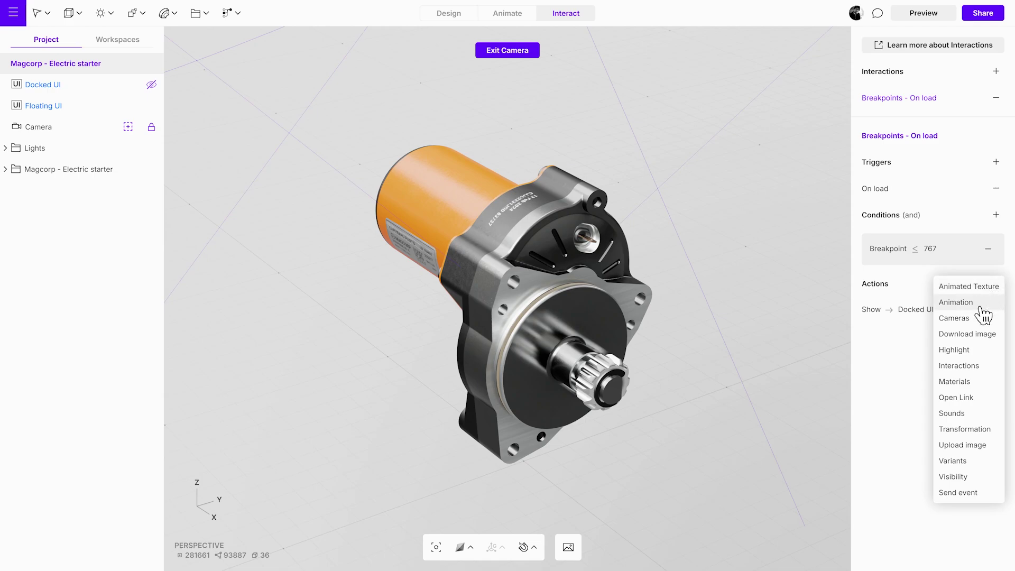
{"action": "left_click", "coordinate": [954, 477]}
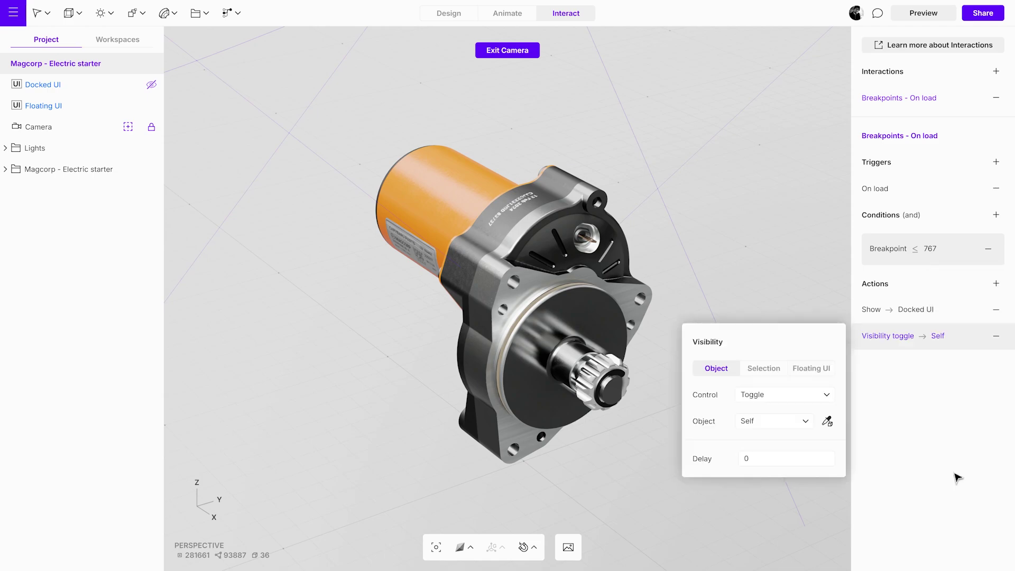
{"action": "left_click", "coordinate": [829, 371]}
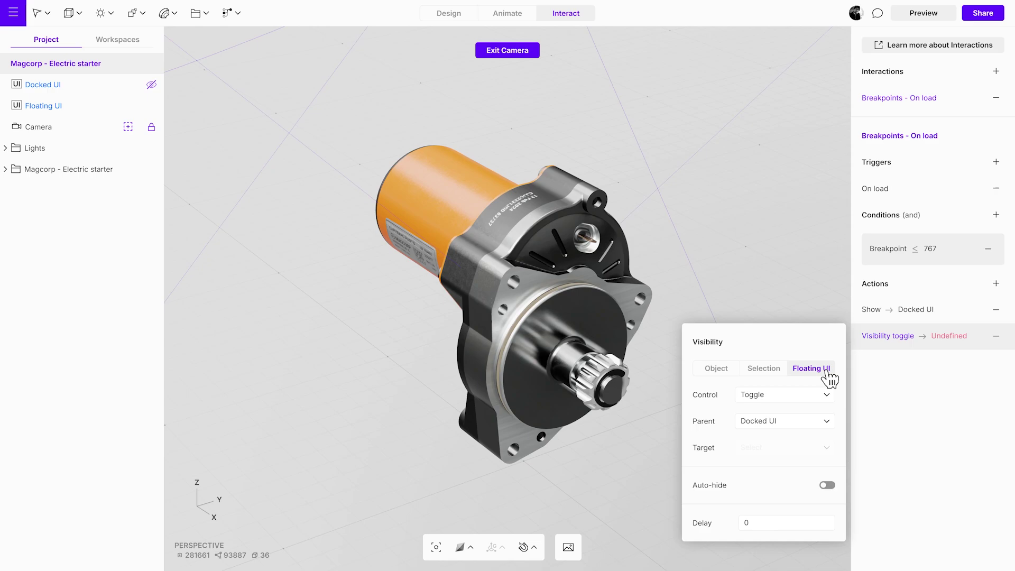
{"action": "left_click", "coordinate": [829, 401]}
{"action": "left_click", "coordinate": [770, 377]}
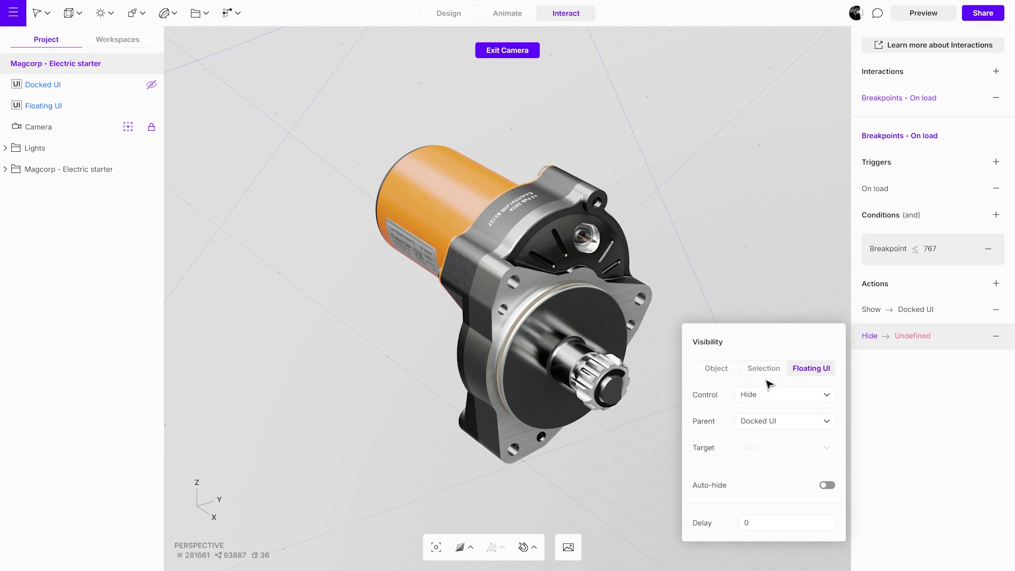
{"action": "left_click", "coordinate": [785, 423]}
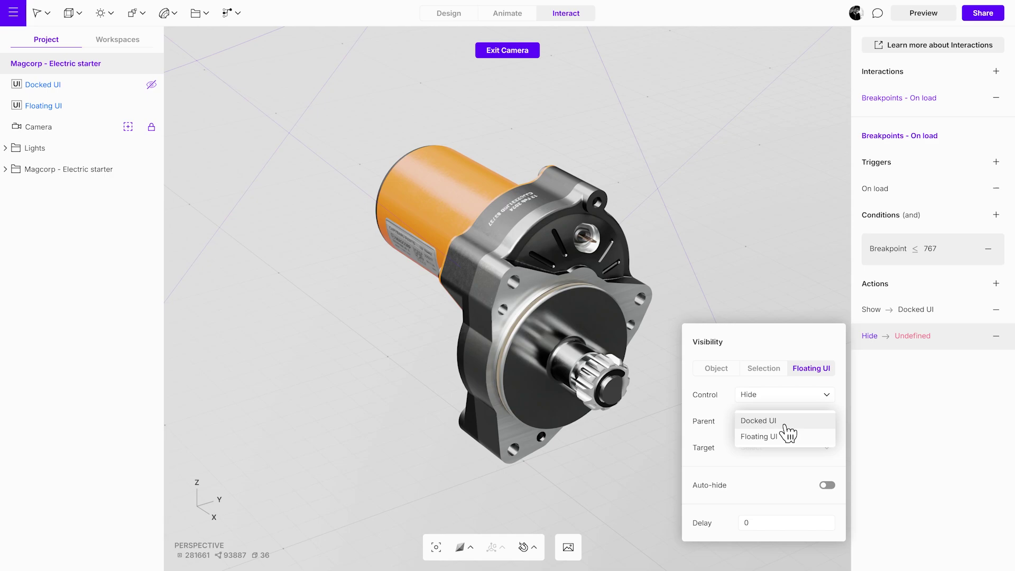
{"action": "left_click", "coordinate": [782, 436]}
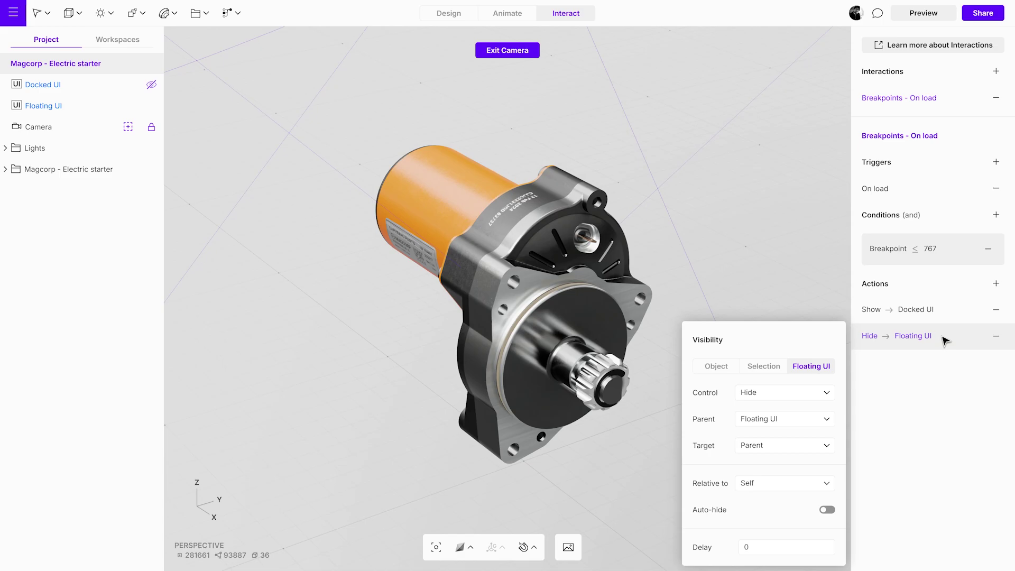
Close the visibility popover, preview the scene, then preview in the narrow window and orbit the starter.
{"action": "left_click", "coordinate": [755, 197]}
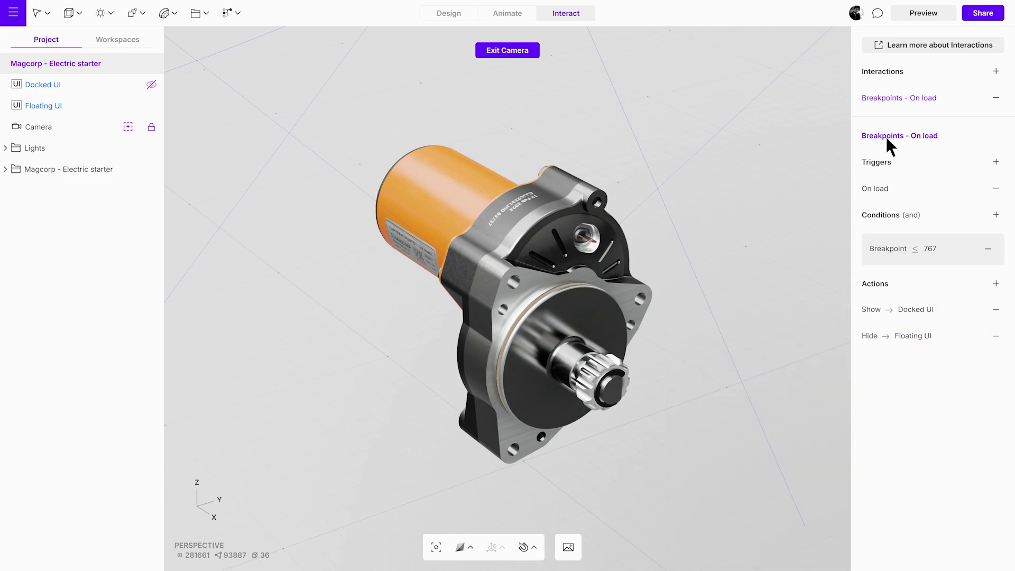
{"action": "left_click", "coordinate": [929, 18]}
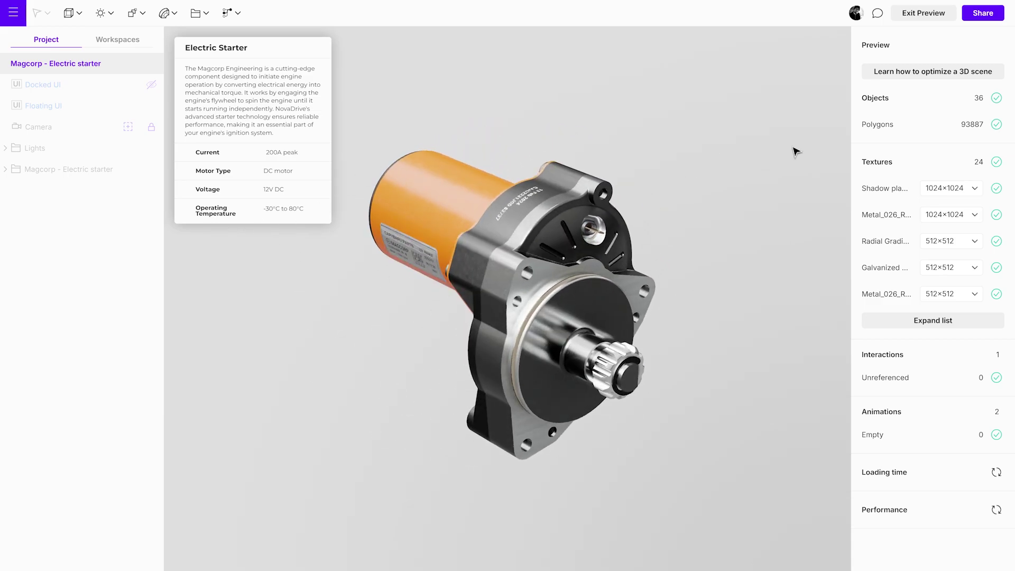
{"action": "left_click", "coordinate": [935, 21]}
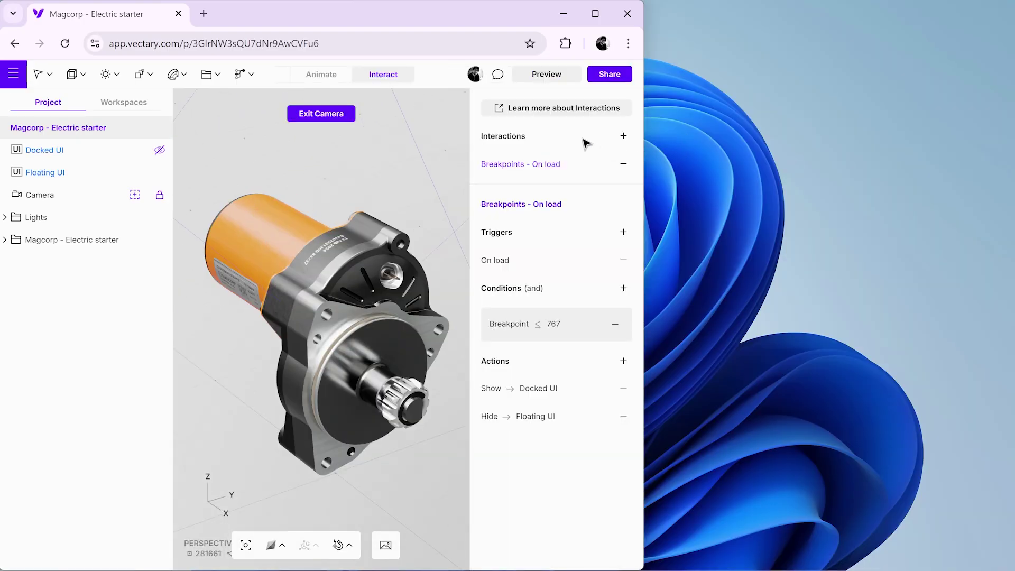
{"action": "left_click", "coordinate": [552, 78]}
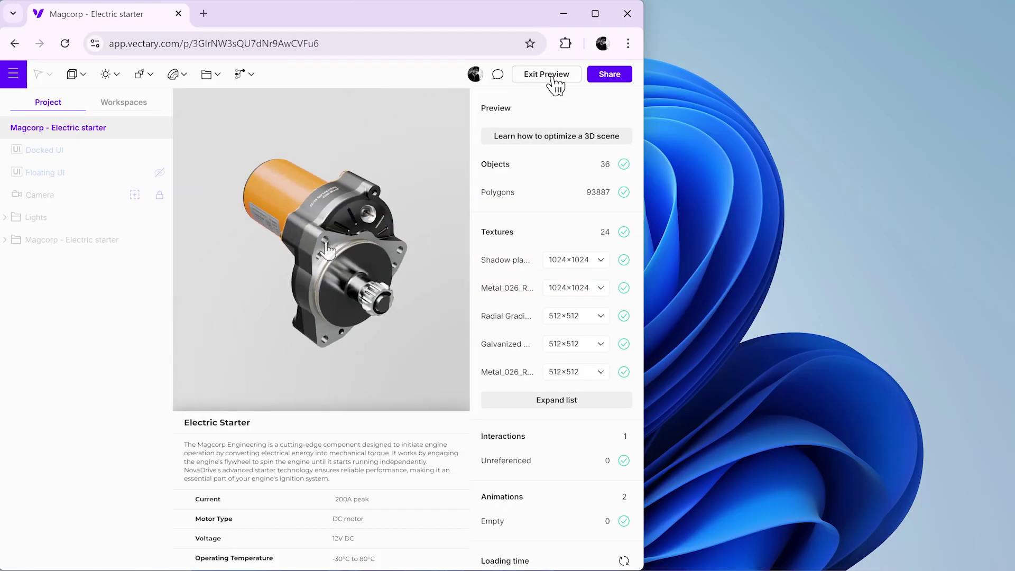
{"action": "left_click_drag", "start_coordinate": [344, 249], "coordinate": [243, 292]}
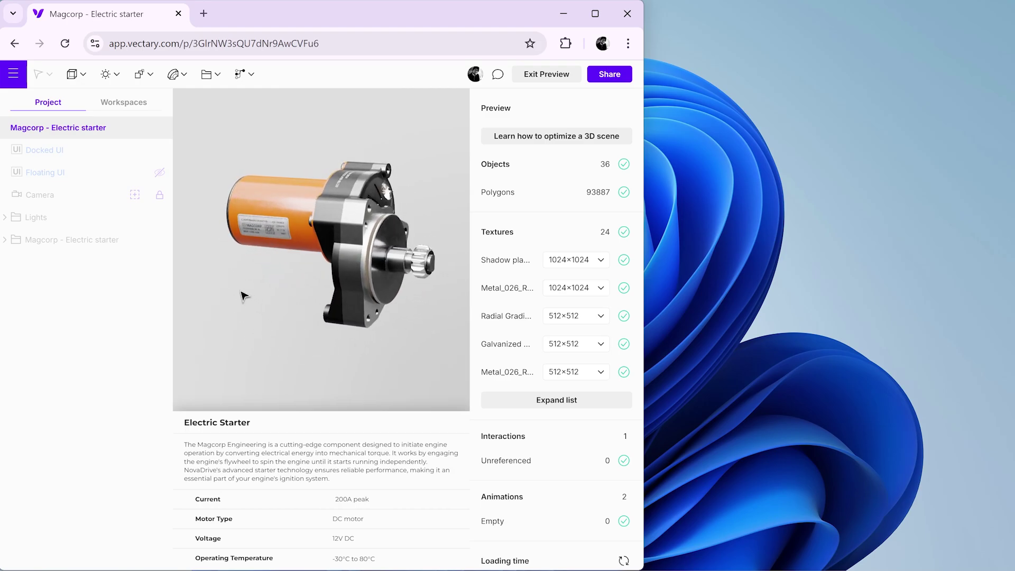
{"action": "left_click_drag", "start_coordinate": [418, 320], "coordinate": [322, 340]}
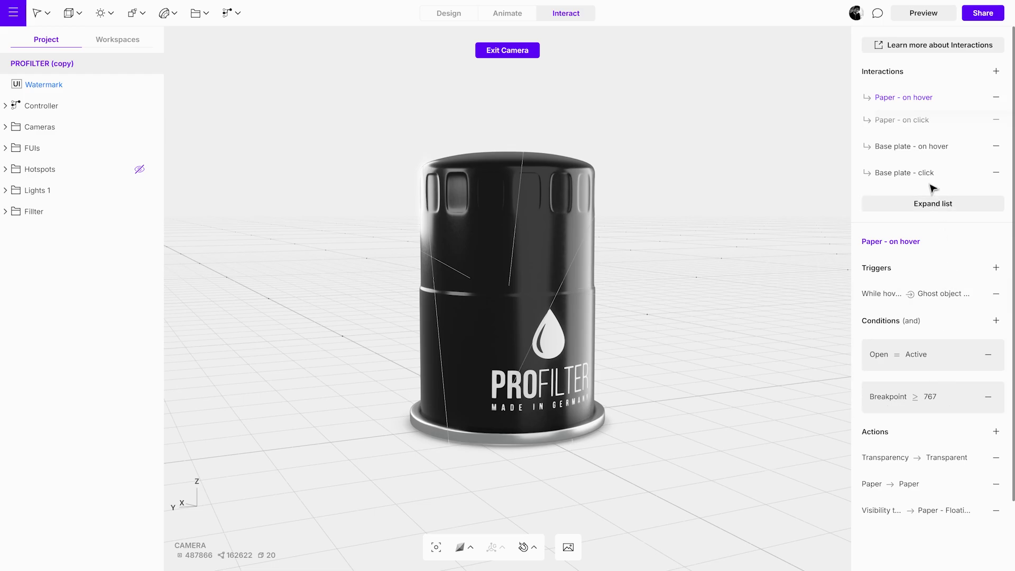
Inspect the Paper - on click interaction, then scroll down to the Open - mobile interaction.
{"action": "left_click", "coordinate": [902, 125]}
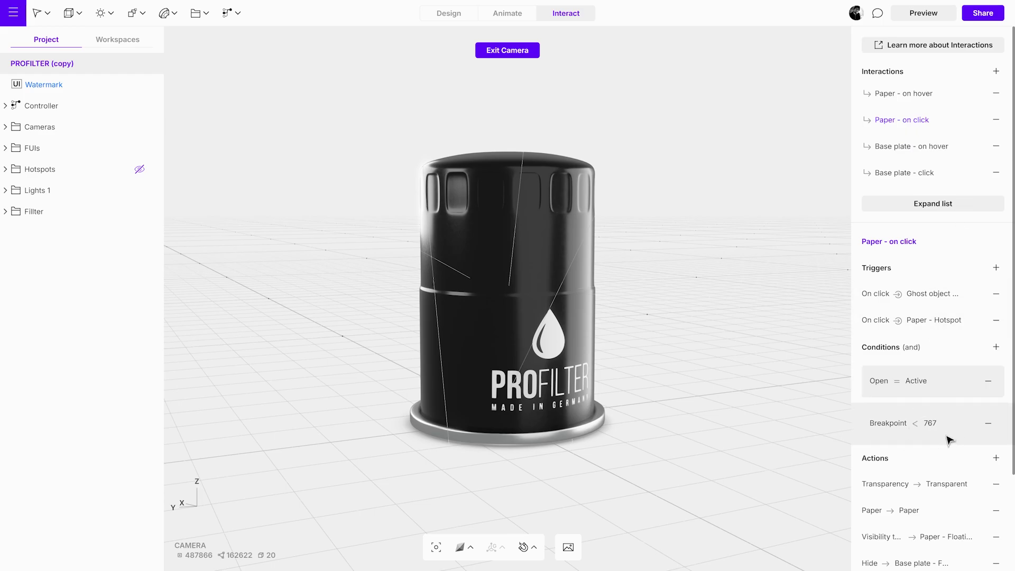
{"action": "scroll", "coordinate": [917, 148], "scroll_direction": "down", "scroll_amount": 3}
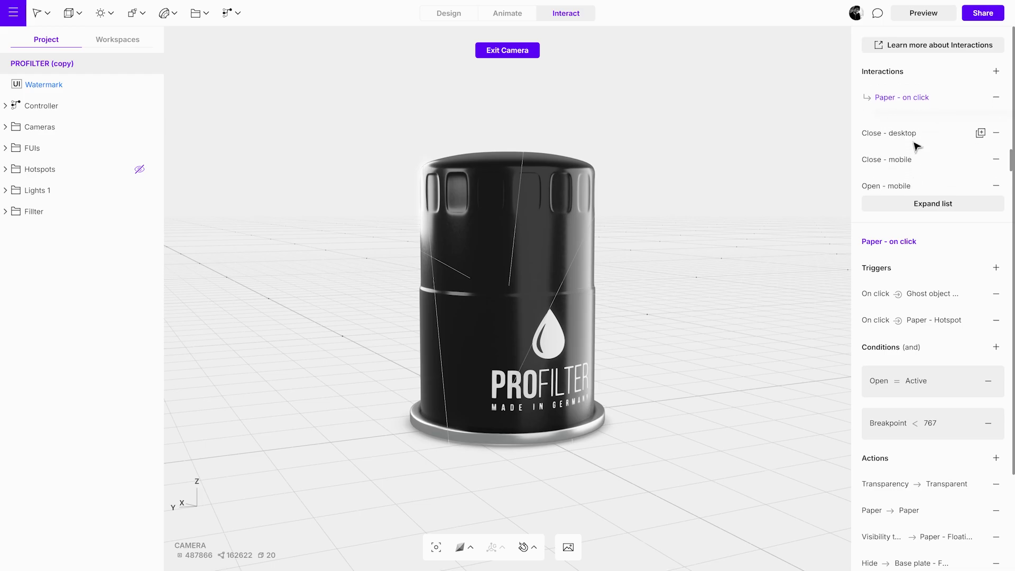
{"action": "scroll", "coordinate": [917, 148], "scroll_direction": "down", "scroll_amount": 1}
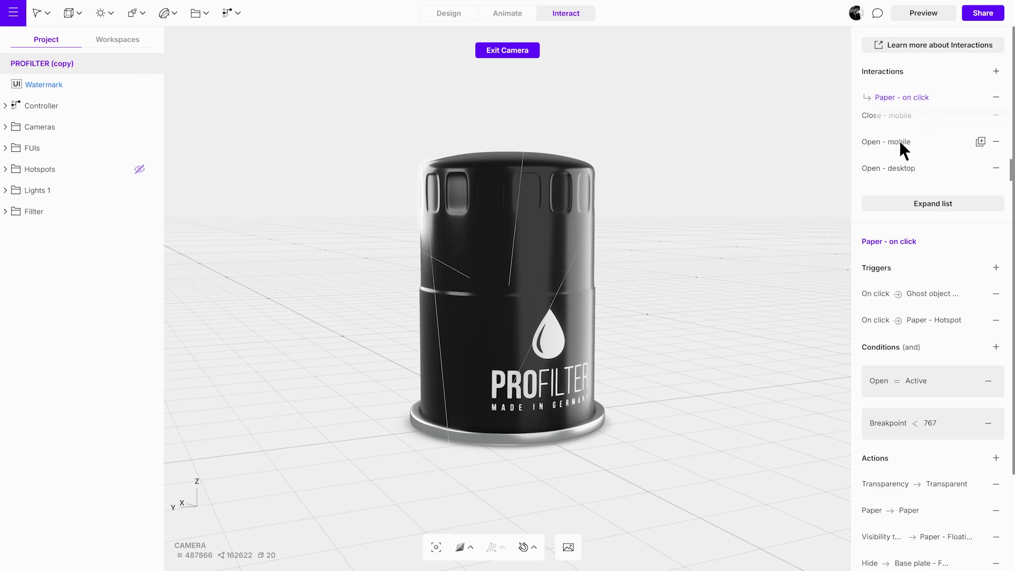
{"action": "left_click", "coordinate": [898, 140]}
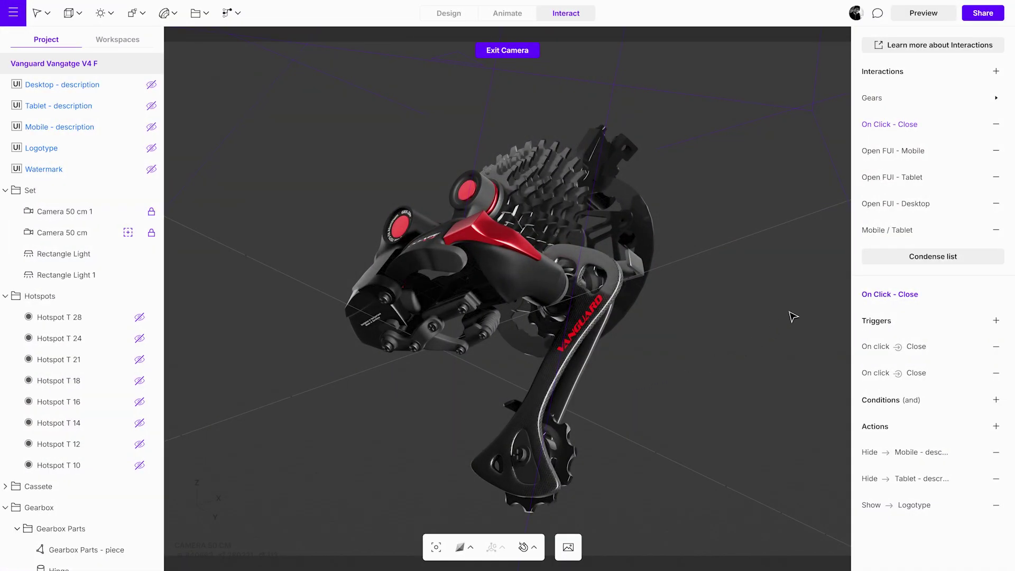
Compare the Open FUI Mobile, Tablet and Desktop interactions, settling on Open FUI - Tablet.
{"action": "left_click", "coordinate": [890, 148]}
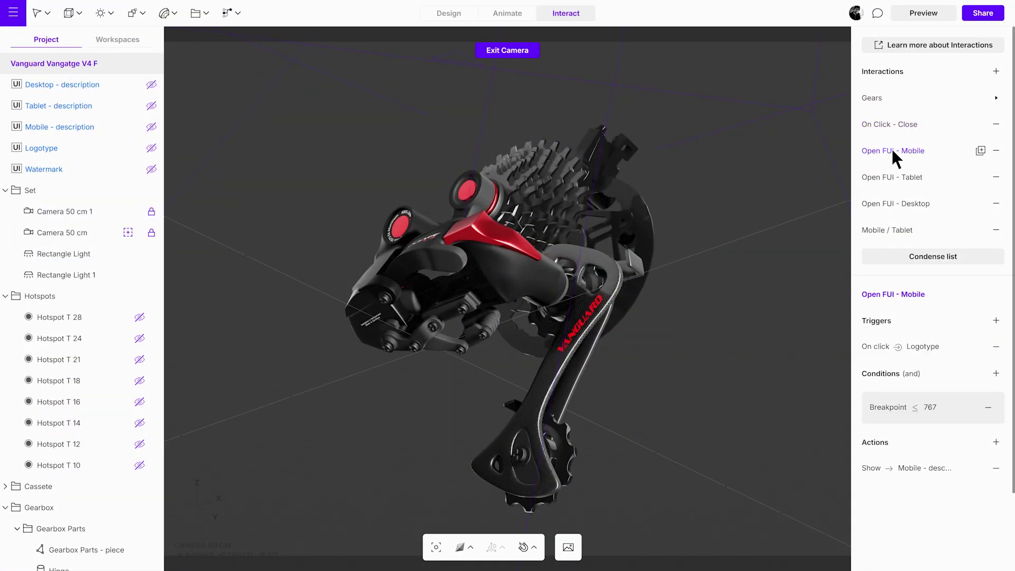
{"action": "left_click", "coordinate": [892, 177]}
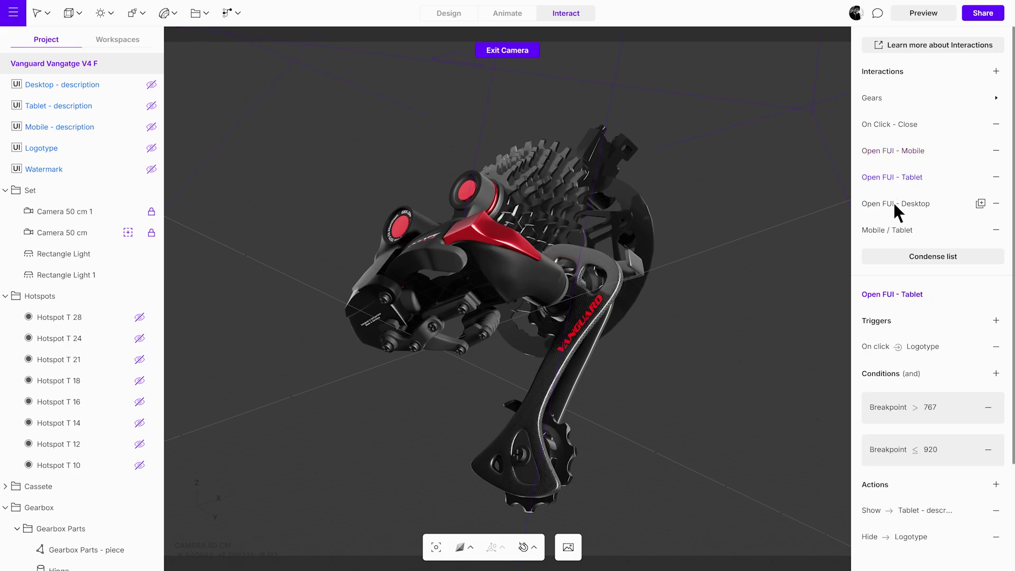
{"action": "left_click", "coordinate": [894, 204]}
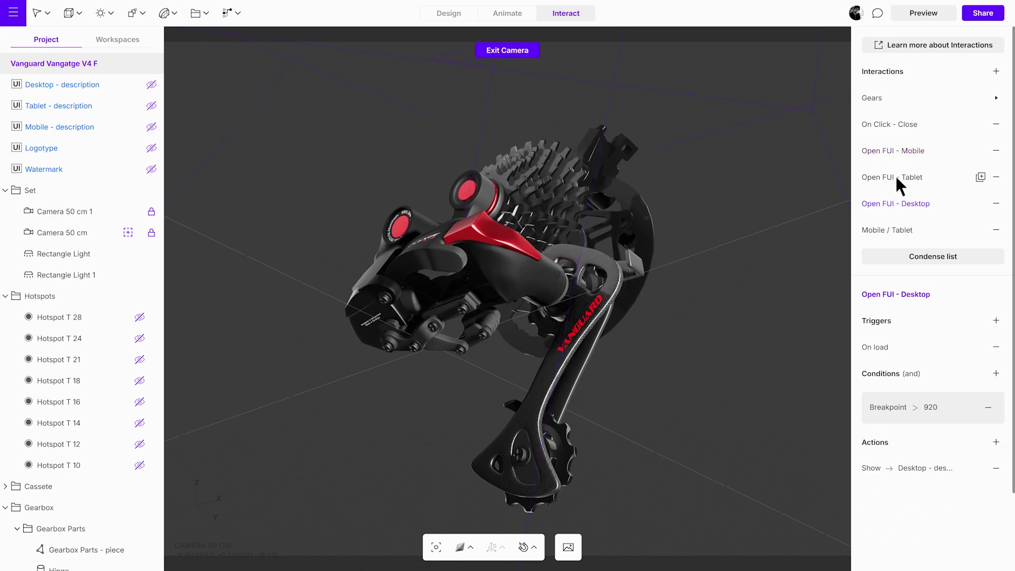
{"action": "left_click", "coordinate": [894, 177]}
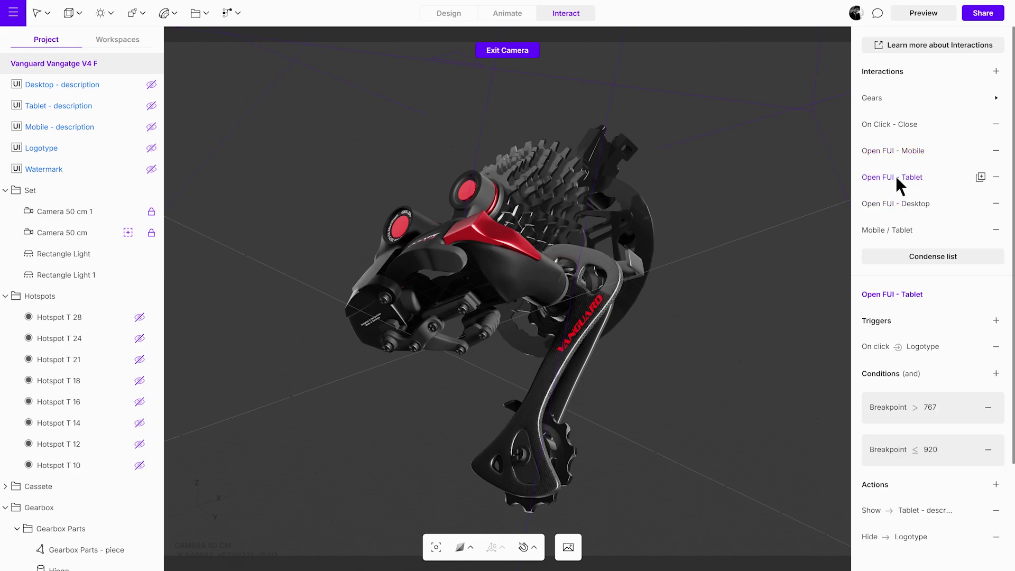
Check the Tablet interaction's Breakpoint conditions: above 767 and up to 920.
{"action": "left_click", "coordinate": [932, 408]}
{"action": "left_click", "coordinate": [935, 450]}
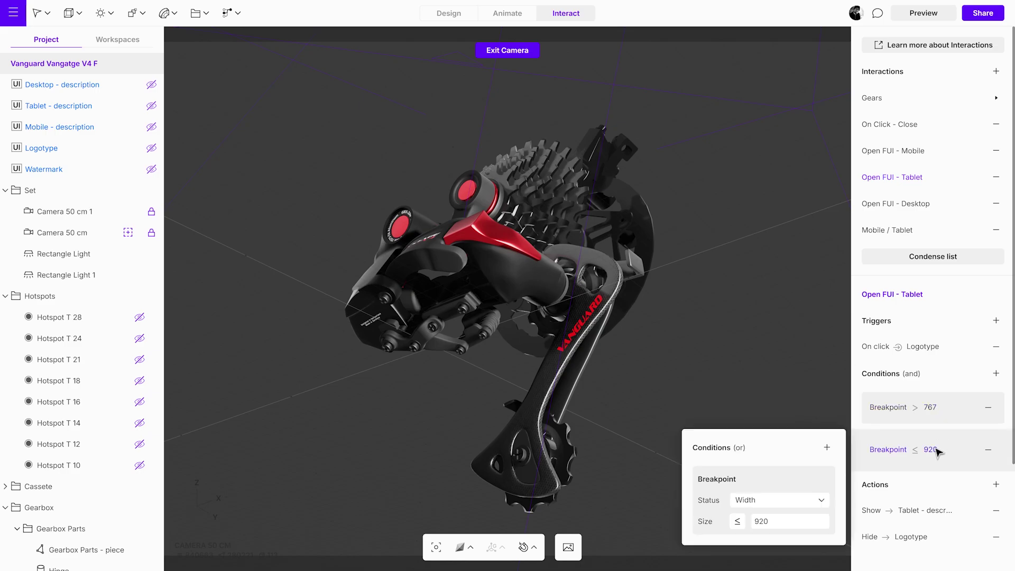
{"action": "left_click", "coordinate": [761, 332]}
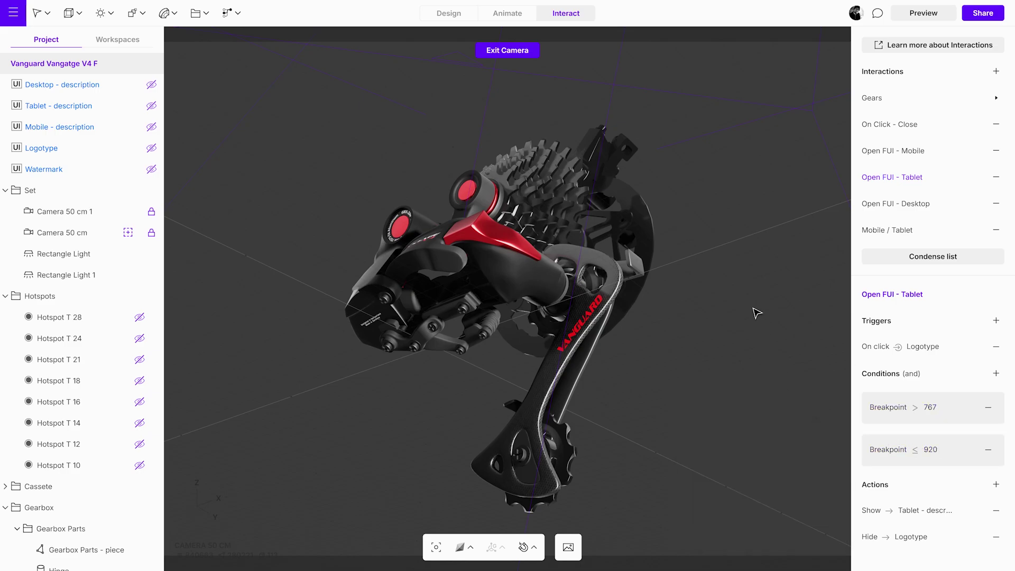
Inspect the Mobile, Tablet and Desktop description layers.
{"action": "left_click", "coordinate": [90, 133]}
{"action": "left_click", "coordinate": [83, 109]}
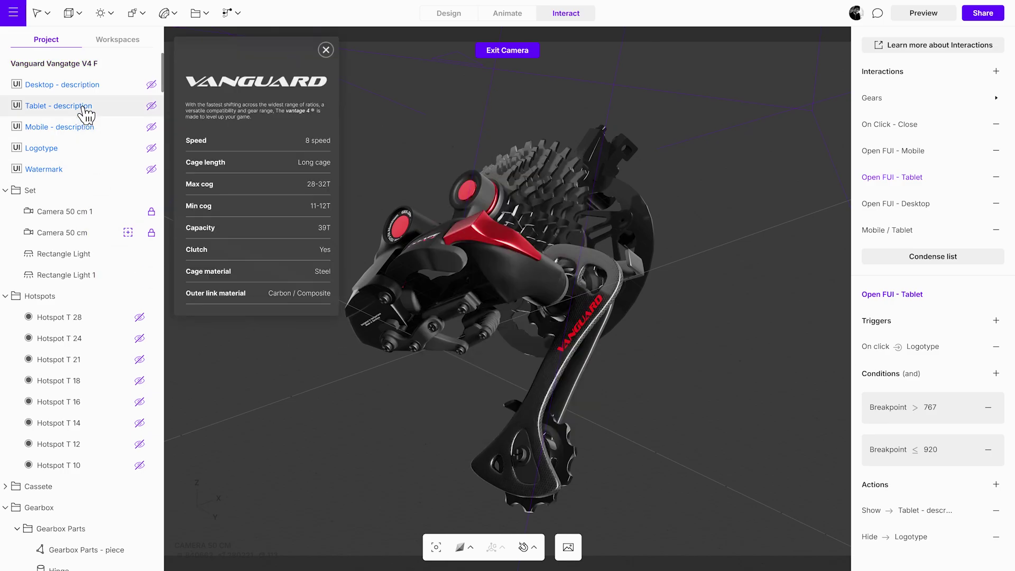
{"action": "left_click", "coordinate": [90, 89]}
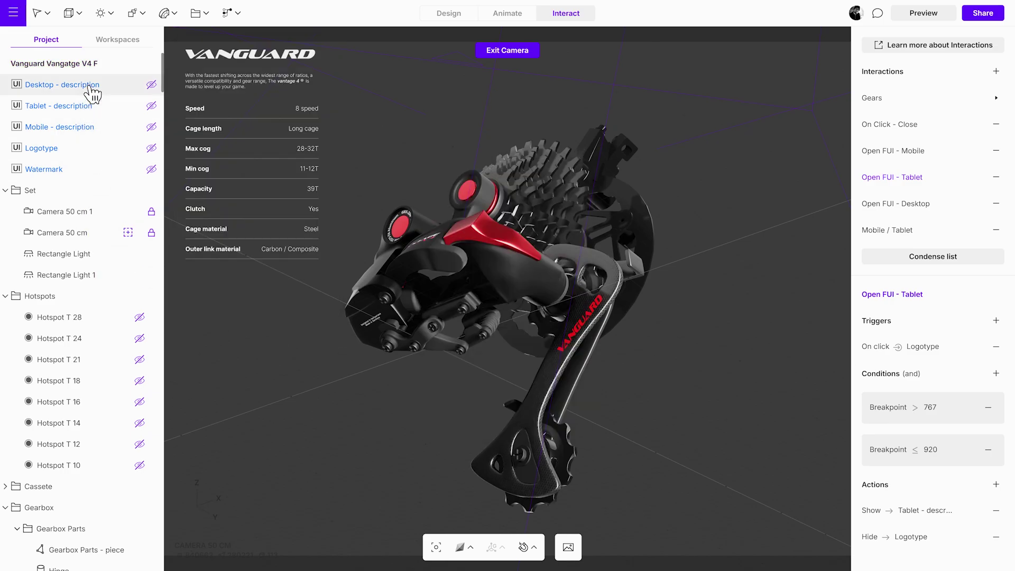